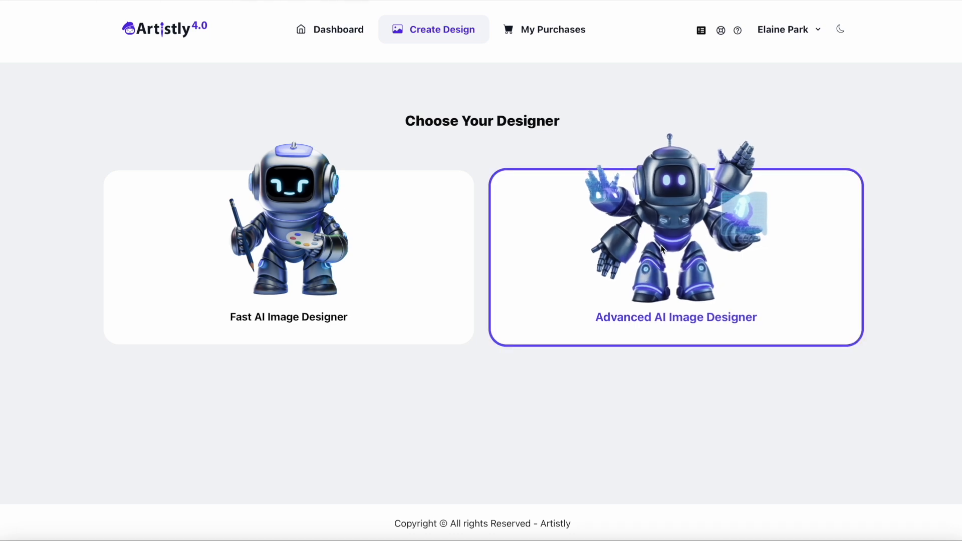
Step: Create a new project in the Advanced AI Image Designer with a custom size of 2000 x 2000
click(660, 248)
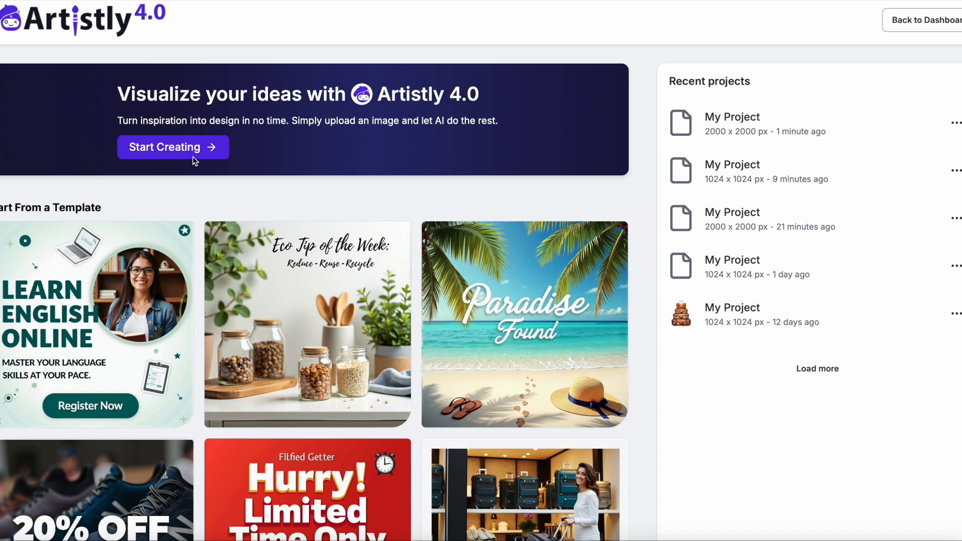
click(186, 153)
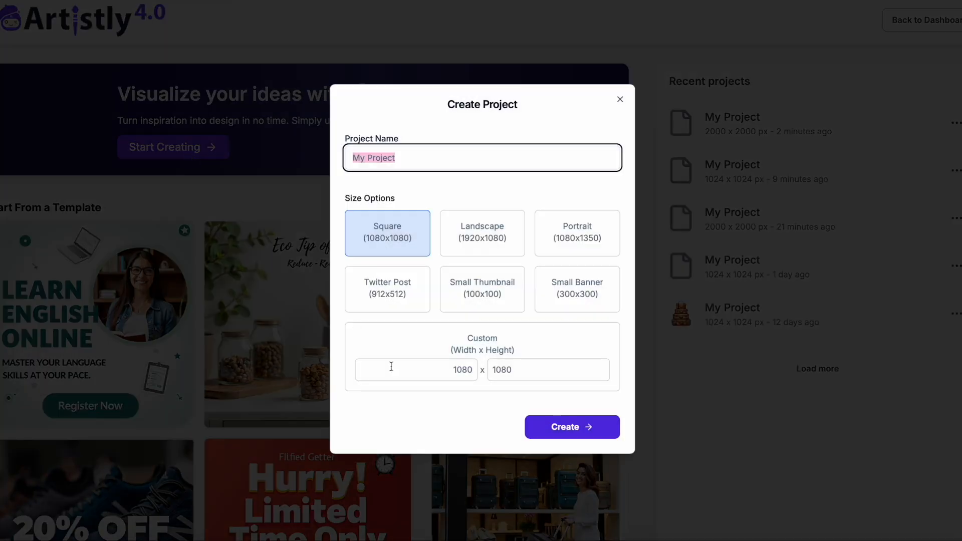
click(475, 369)
drag(474, 369, 450, 371)
text(0)
text(2000)
double_click(517, 370)
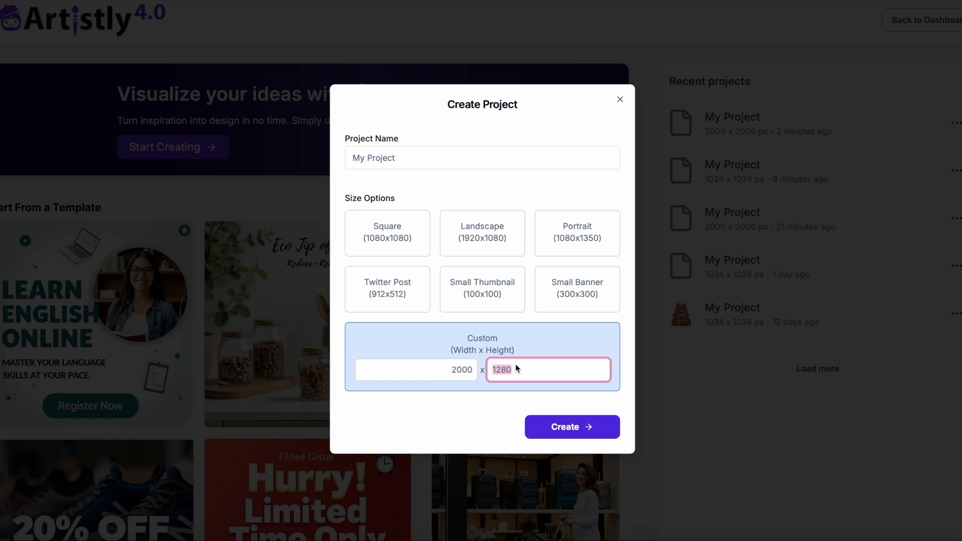
text(2000)
click(571, 427)
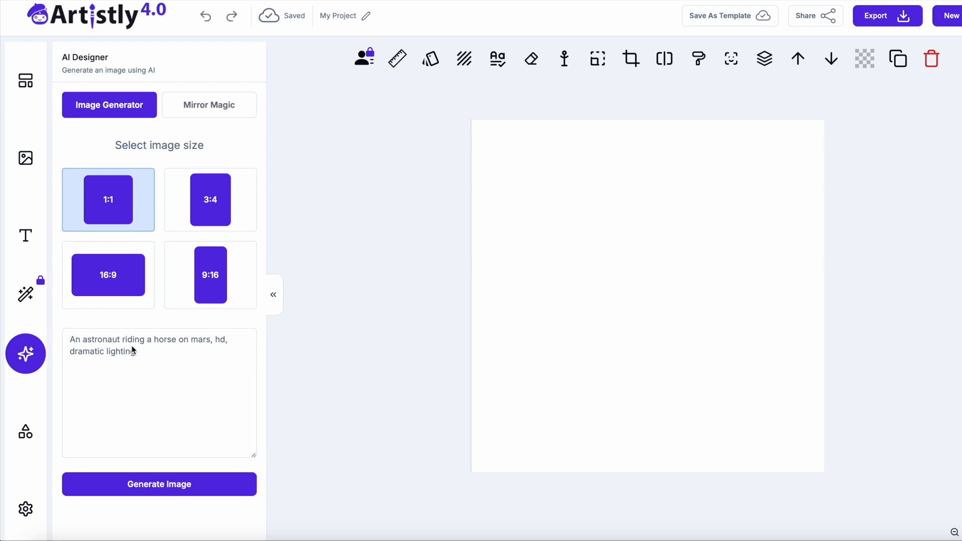
Step: Generate a vintage floral USA lettering illustration on a clean white background from the pasted prompt and add it to the canvas
click(77, 340)
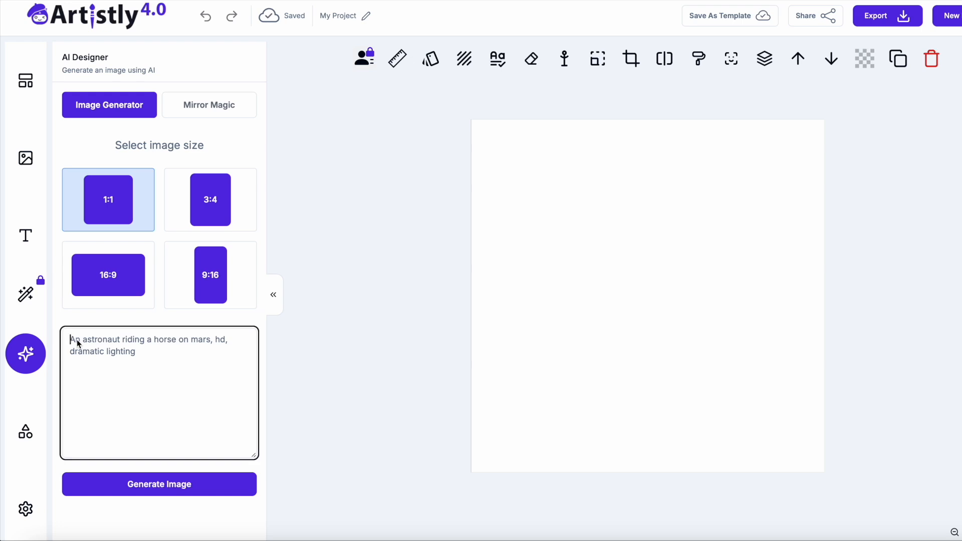
key(ctrl+v)
scroll(167, 422, up, 3)
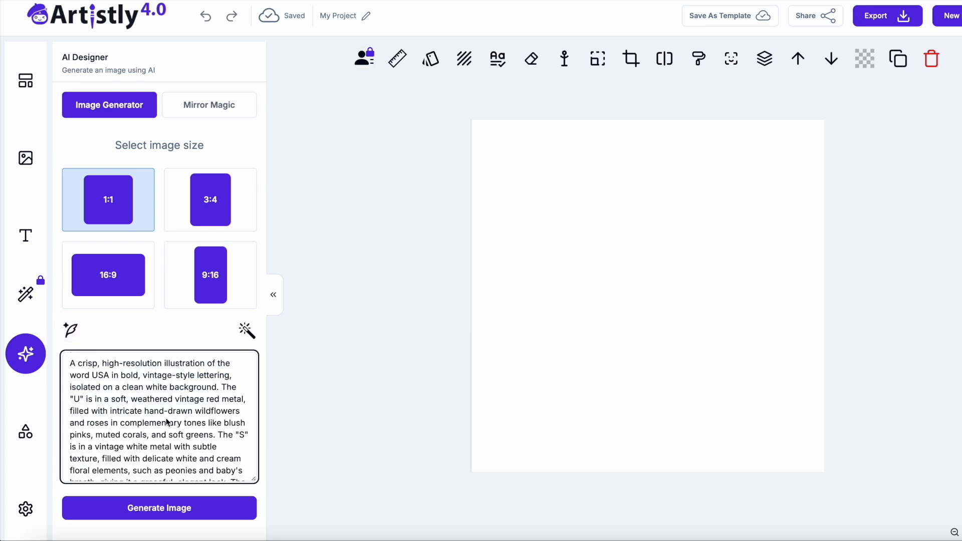
scroll(167, 422, down, 1)
scroll(153, 408, down, 1)
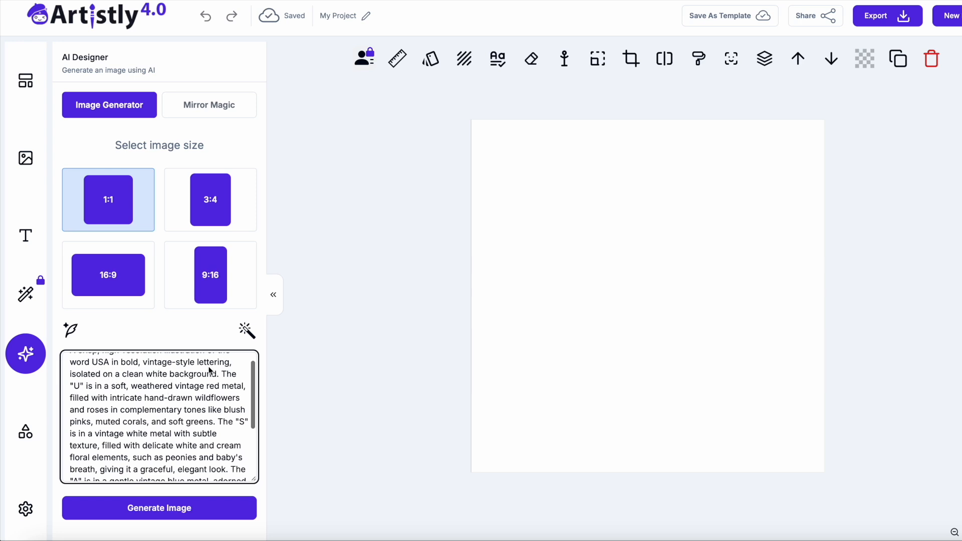
scroll(156, 400, down, 1)
scroll(176, 399, down, 1)
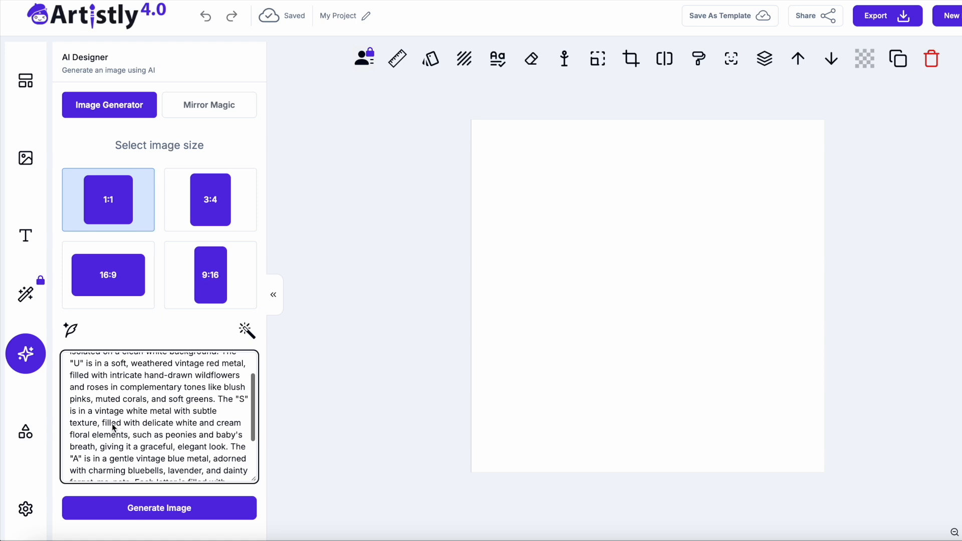
scroll(177, 432, down, 3)
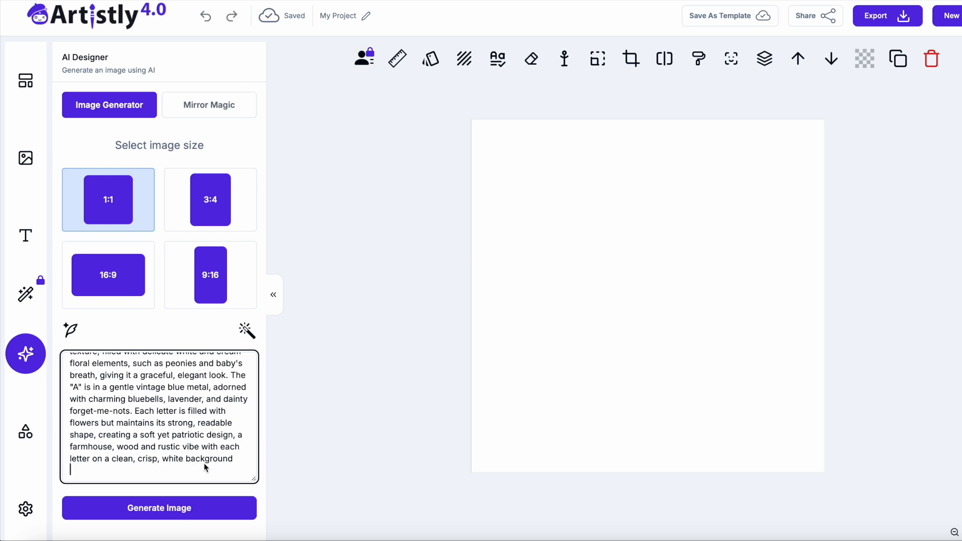
scroll(150, 461, down, 1)
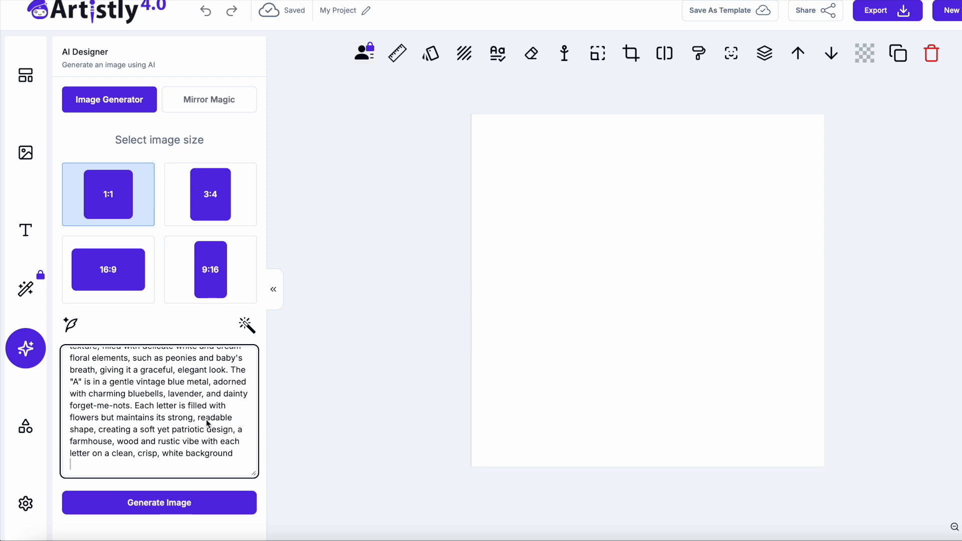
click(163, 505)
scroll(161, 504, down, 1)
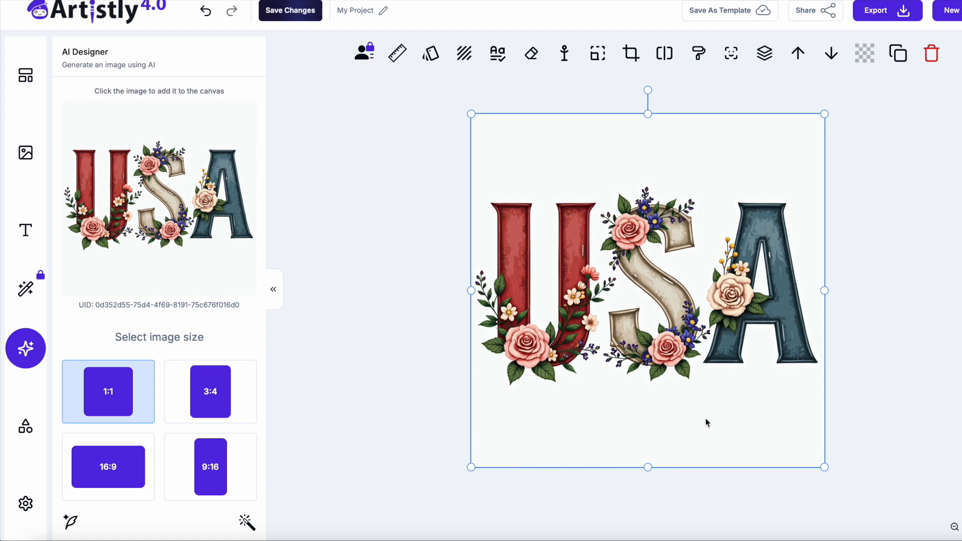
Step: Remove the background from the floral USA artwork, upscale it with Only Upscale, and place the result on the canvas
click(665, 55)
click(179, 302)
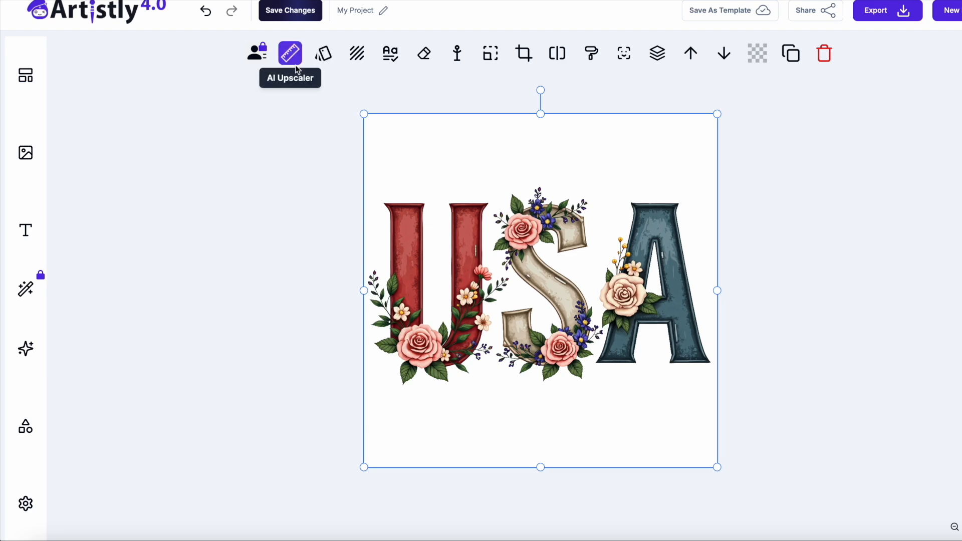
click(292, 60)
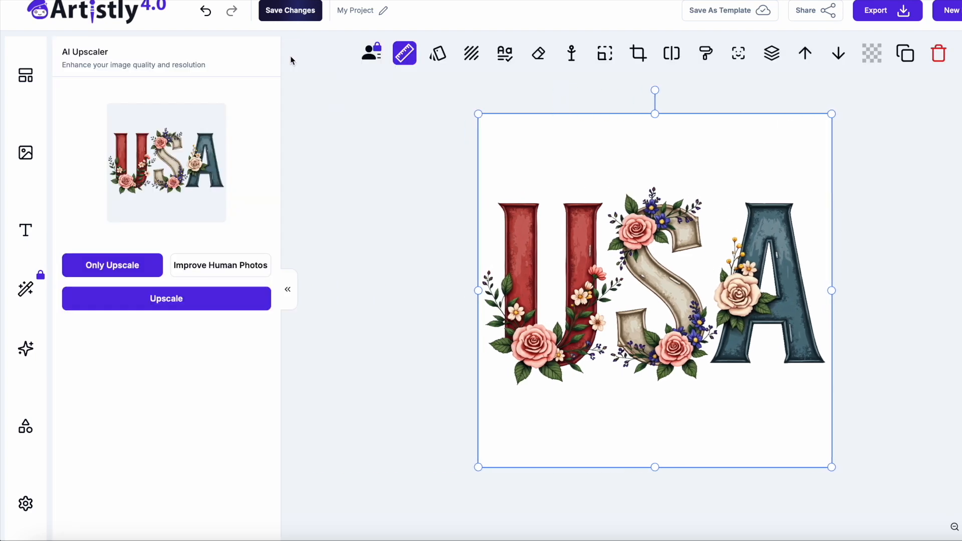
click(199, 297)
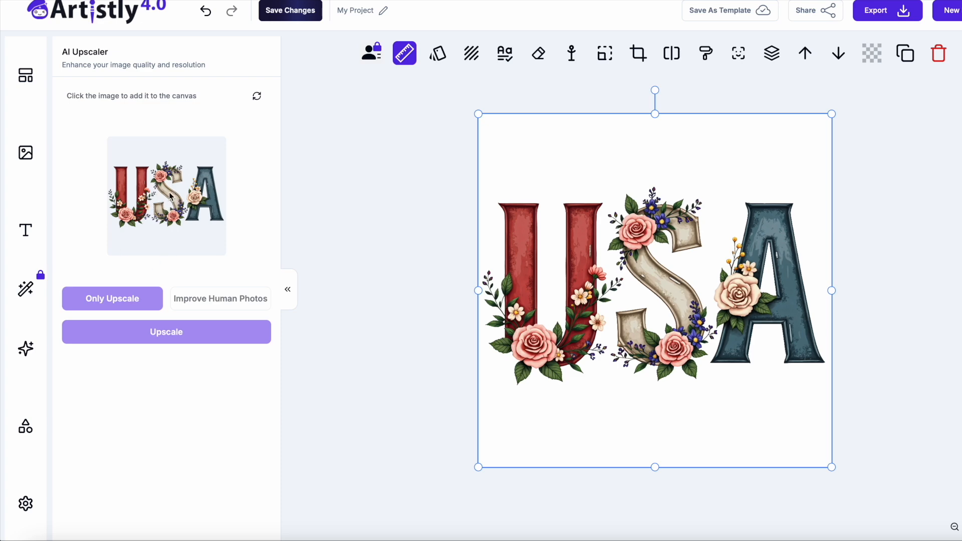
click(171, 195)
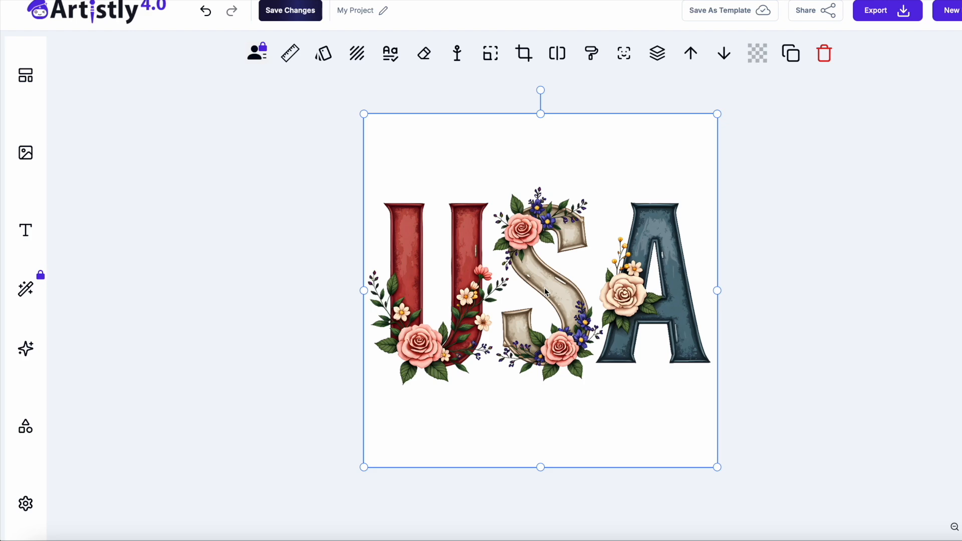
Step: Export the floral USA design as a PNG
click(881, 15)
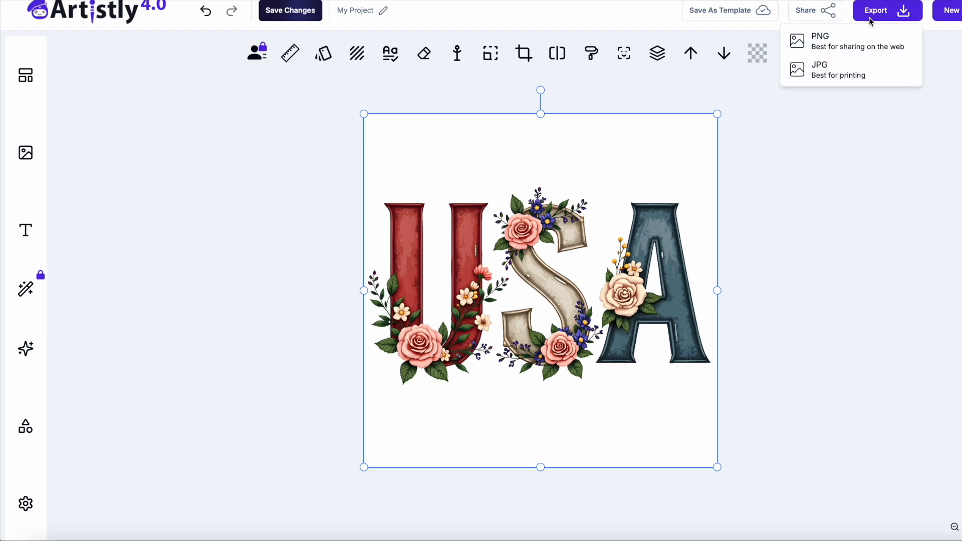
click(831, 38)
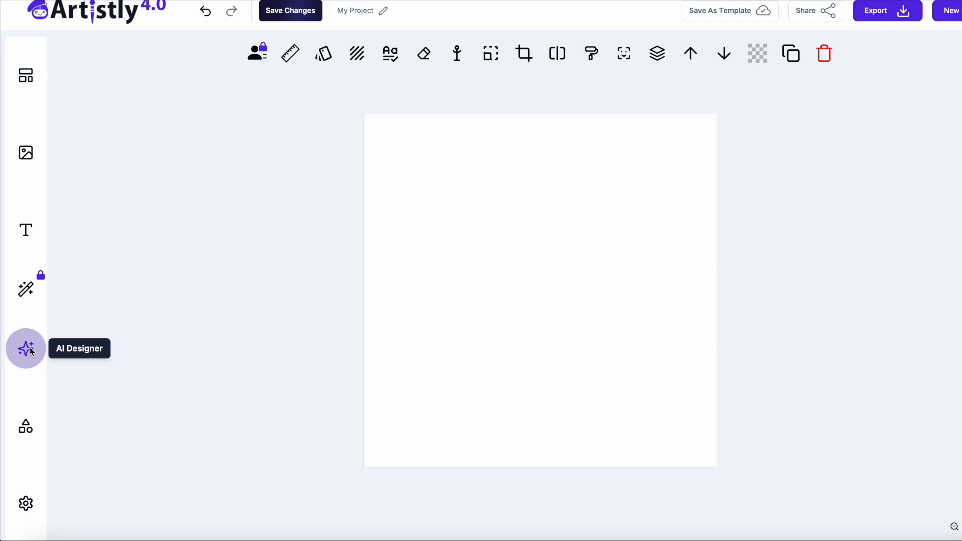
Step: Generate a rugged industrial-style USA lettering illustration on a clean white background from the pasted prompt and add it to the canvas
click(32, 351)
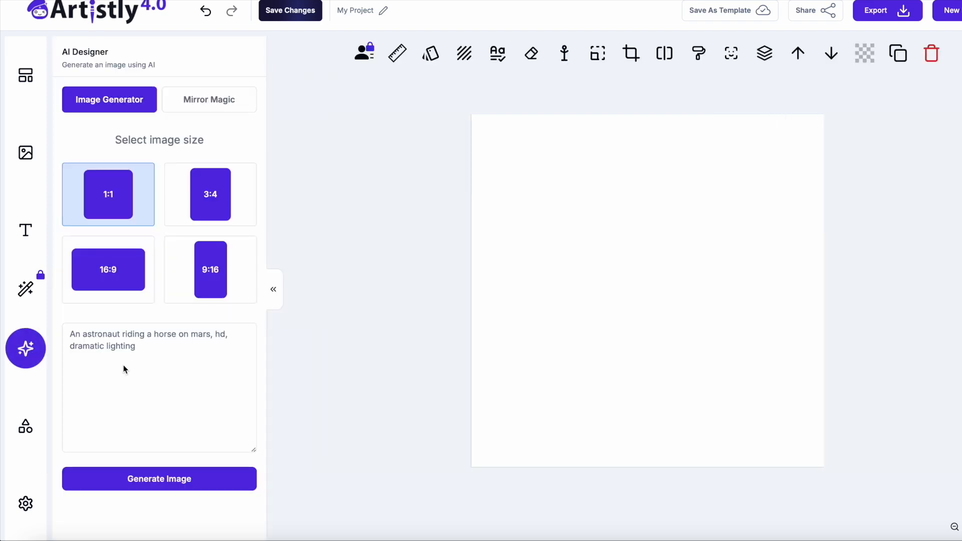
click(86, 339)
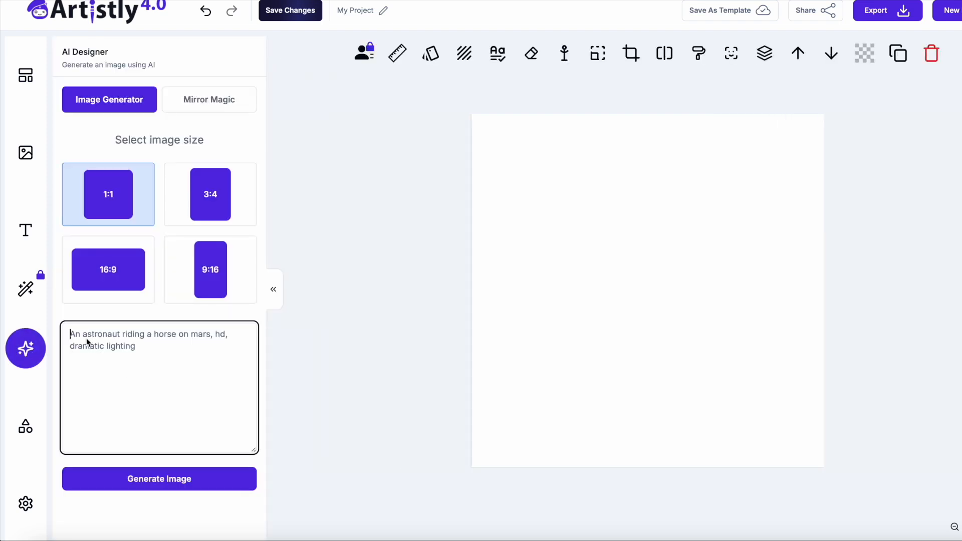
key(ctrl+v)
scroll(116, 380, up, 5)
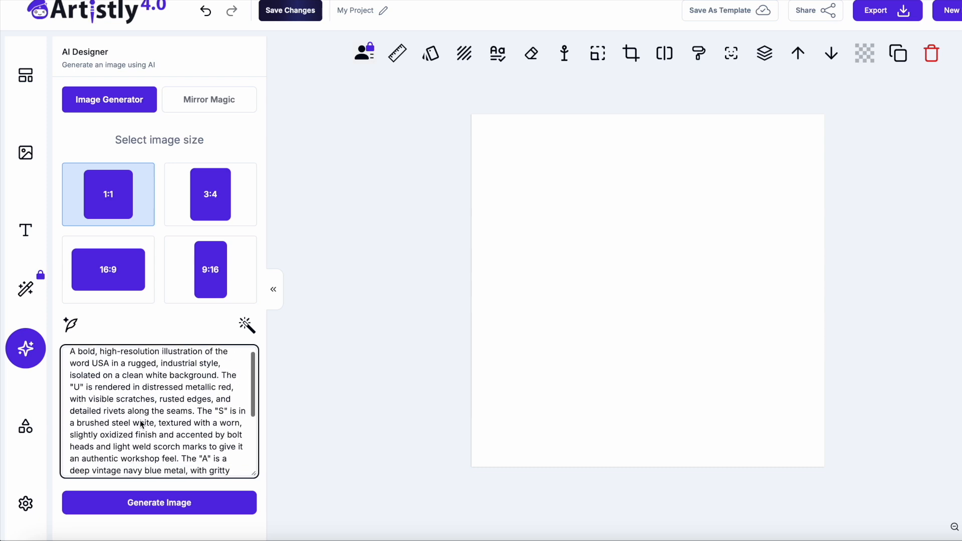
scroll(141, 423, down, 1)
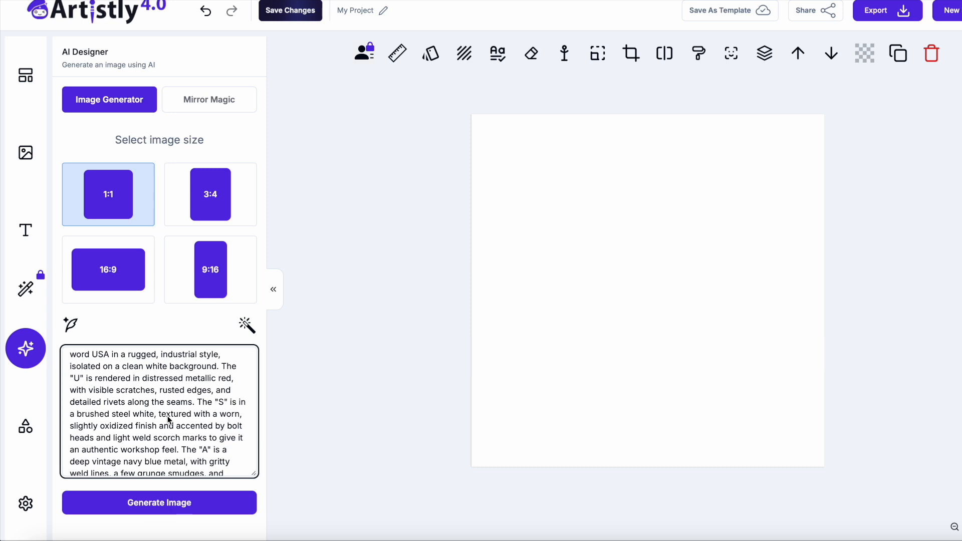
scroll(168, 419, down, 2)
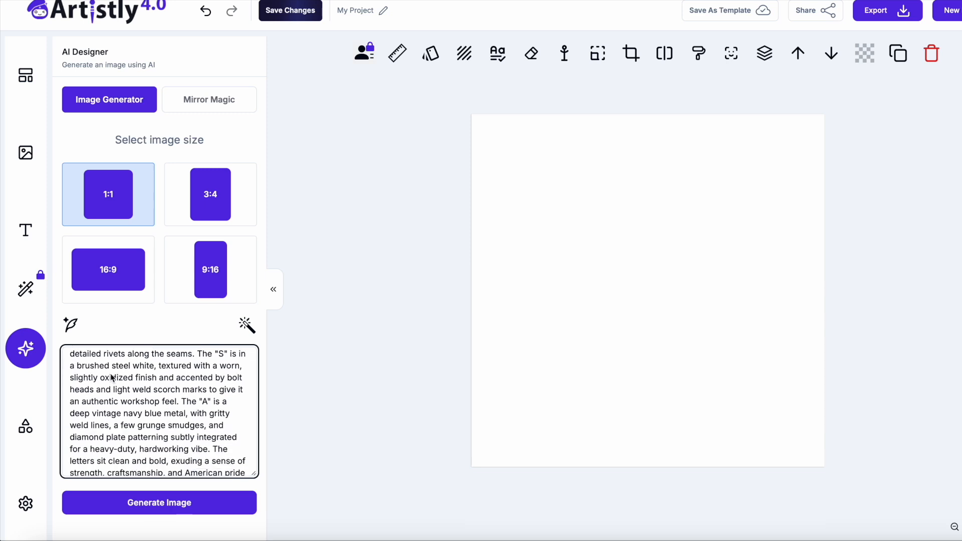
scroll(193, 414, down, 2)
scroll(193, 414, down, 1)
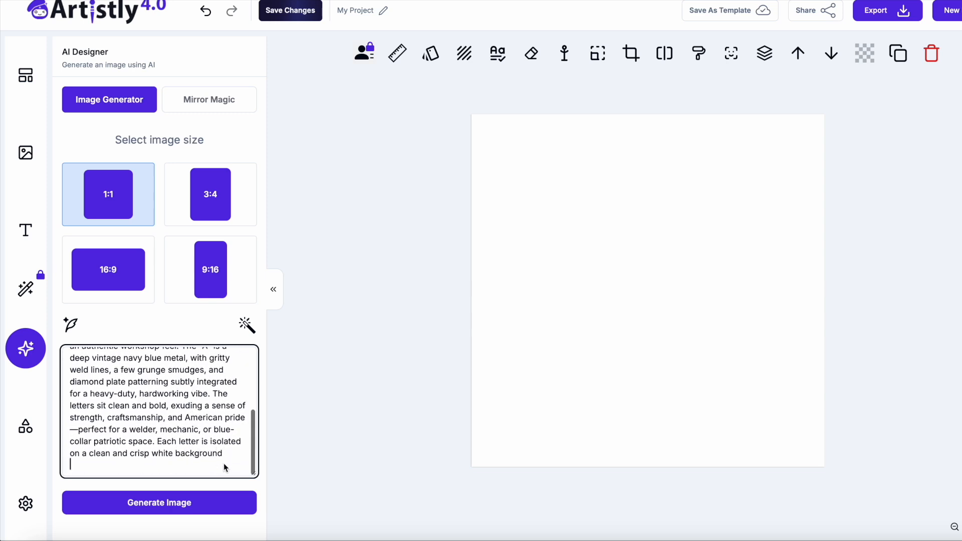
click(165, 503)
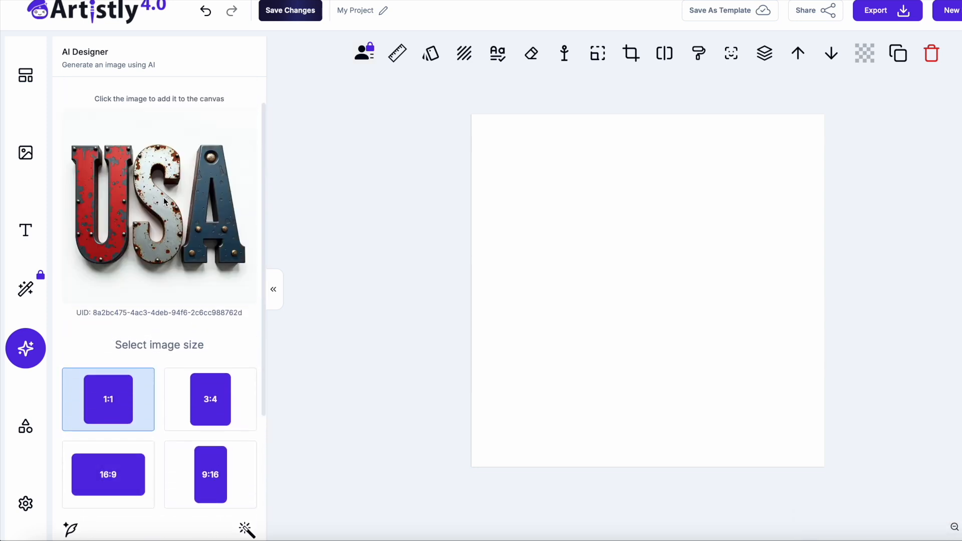
click(165, 200)
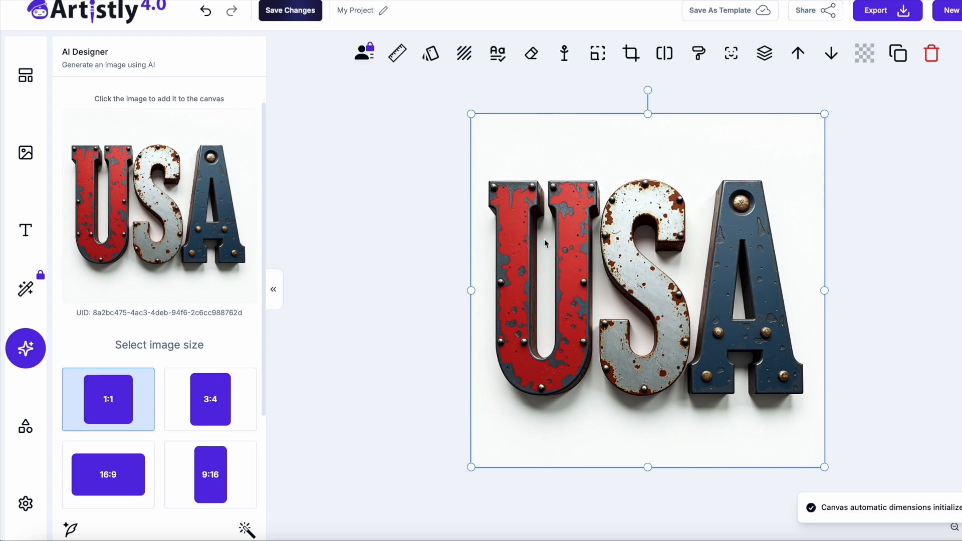
Step: Remove the background from the industrial USA lettering and export the result as a PNG
click(666, 54)
click(159, 302)
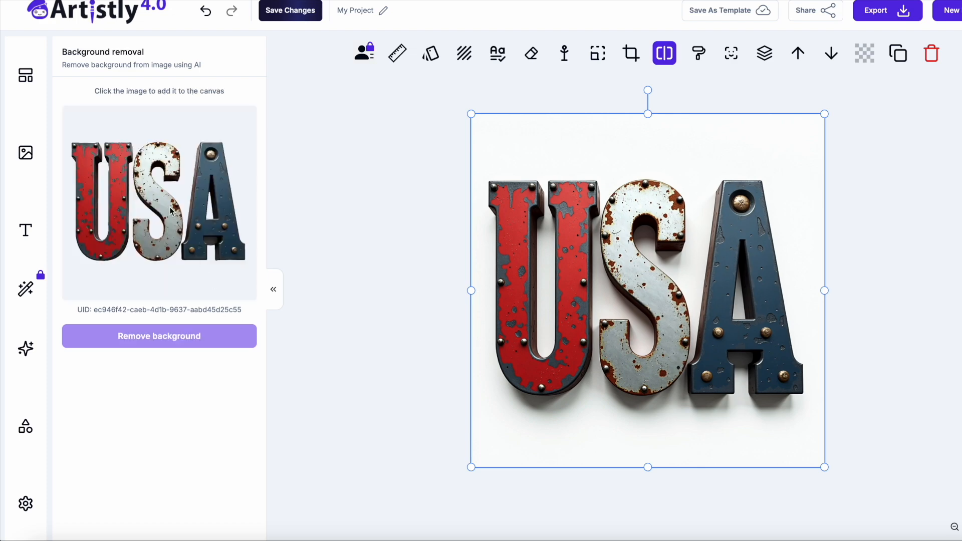
click(170, 211)
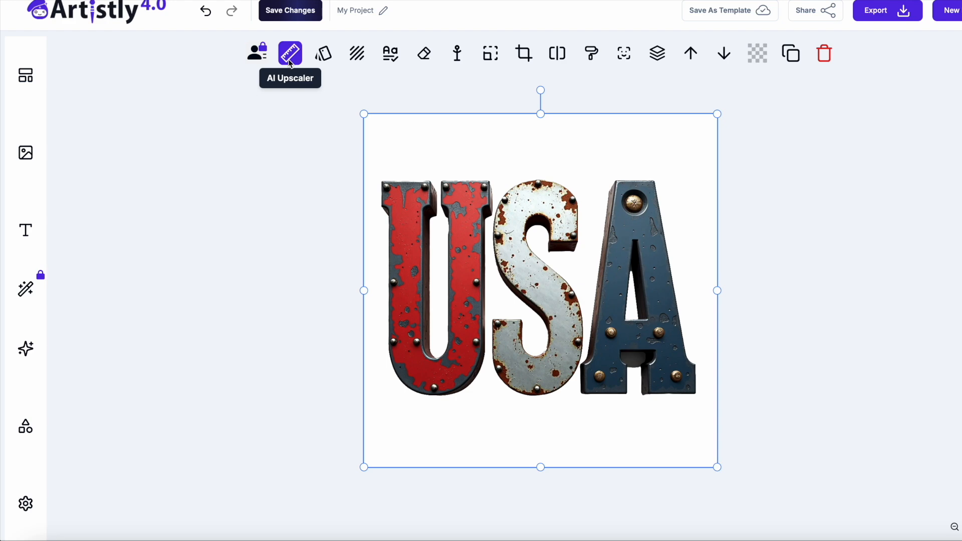
click(884, 14)
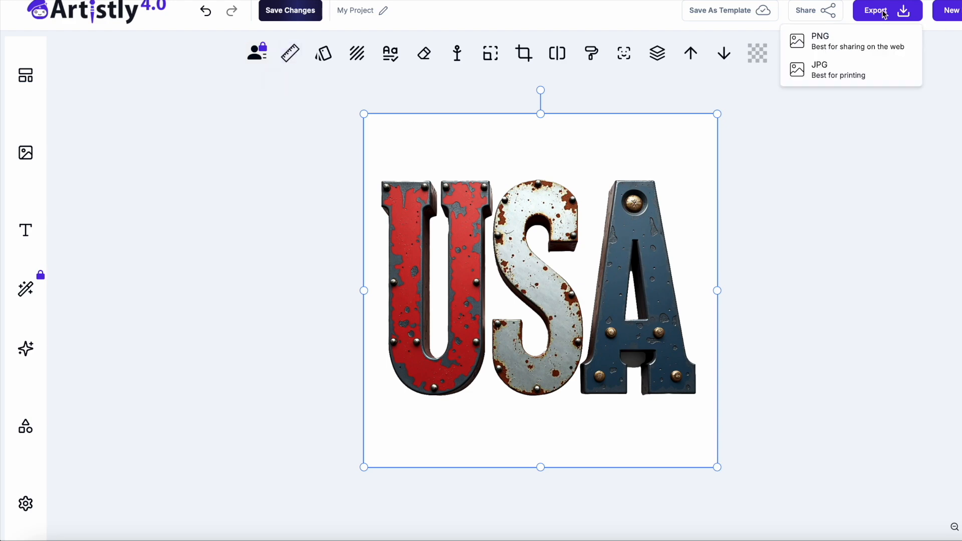
click(856, 40)
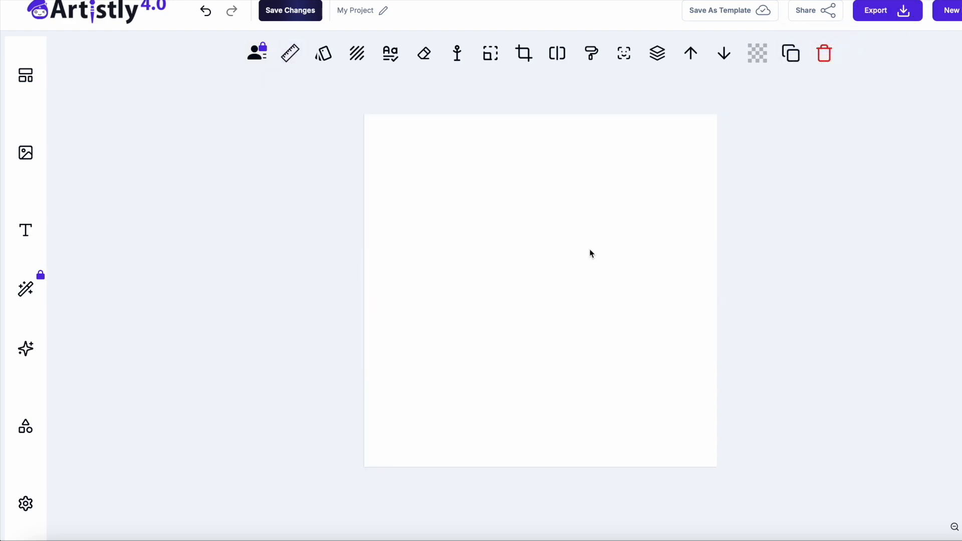
Step: Generate a realistic image of a man in a white tshirt, full front view with construction machinery behind, focused on the full shirt, and place it on canvas
click(25, 348)
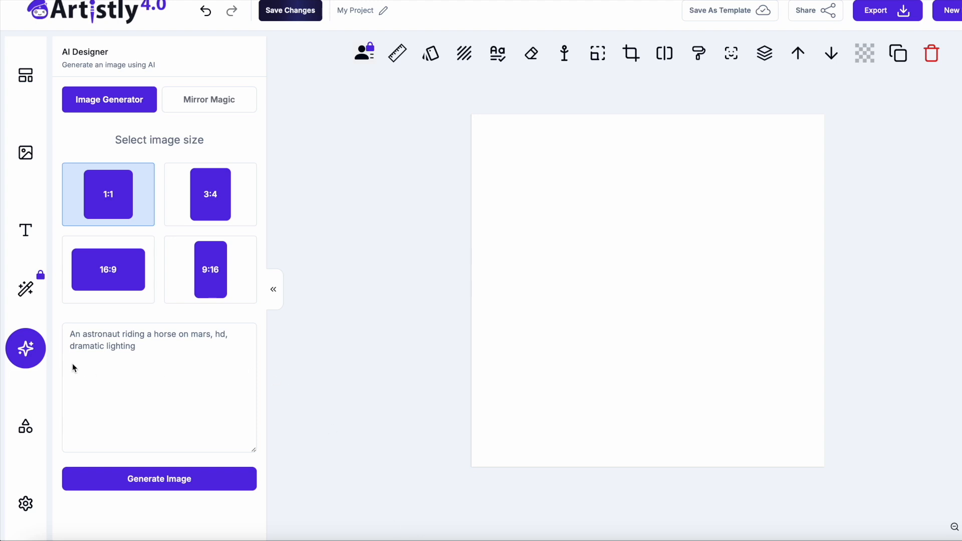
click(70, 334)
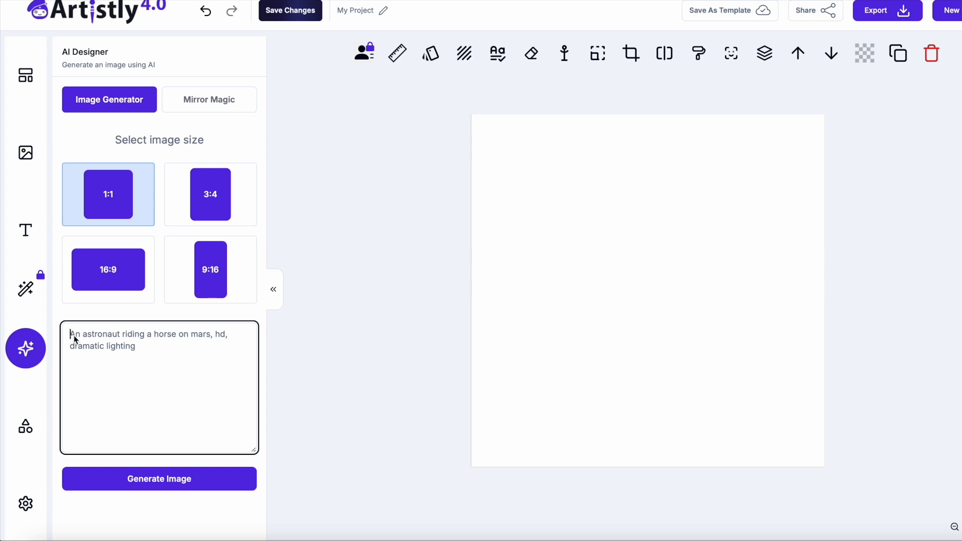
text(A realistic image of a man wearing a white tshirt, full front view and in the background is construction machinery. The focus is on the full shirt)
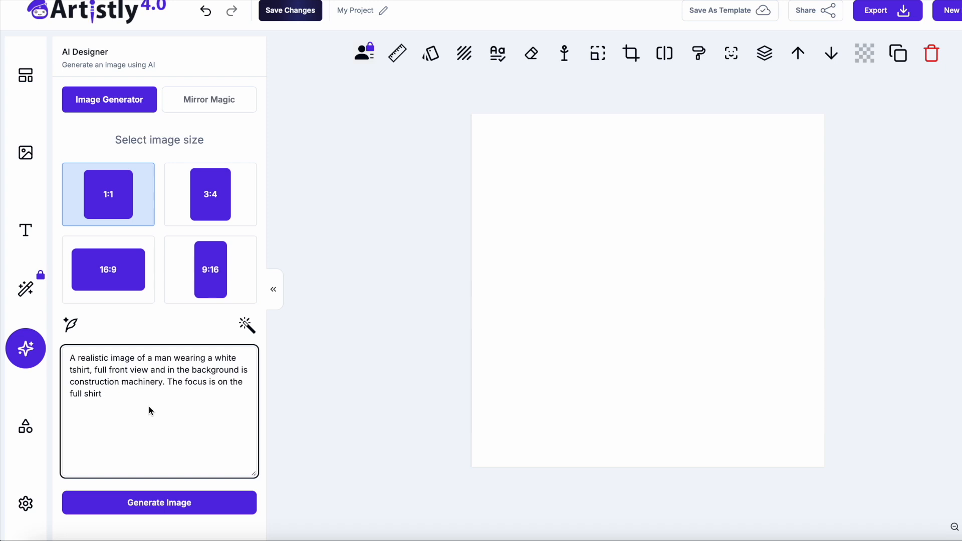
click(171, 508)
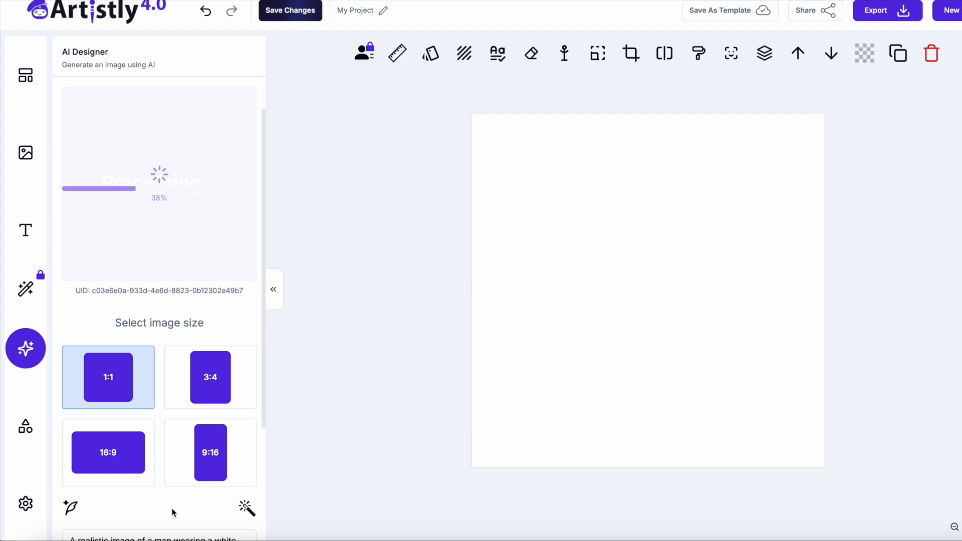
click(191, 222)
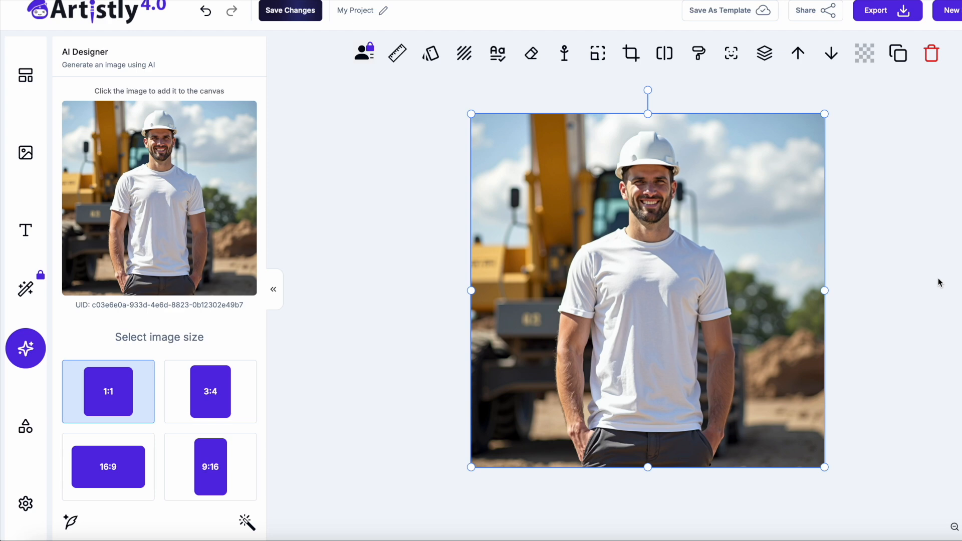
click(958, 371)
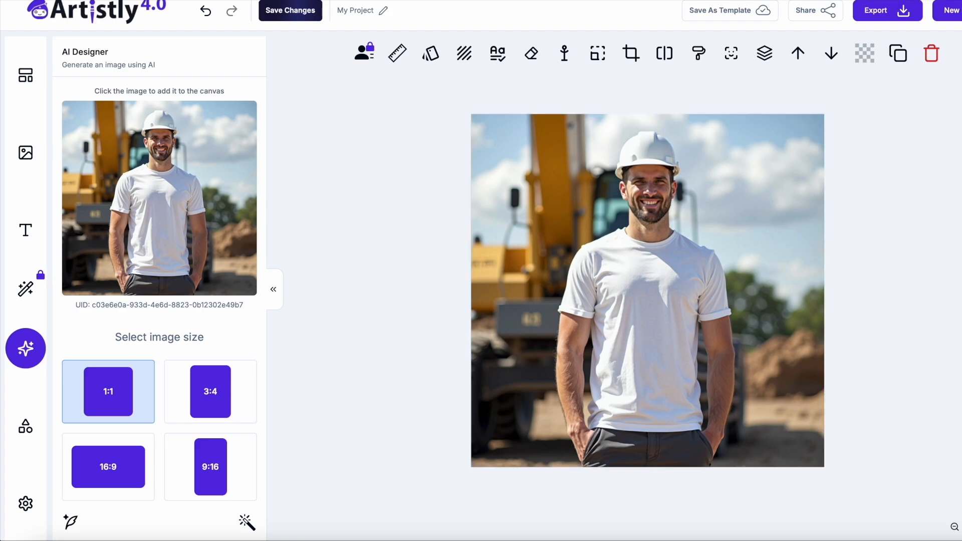
Step: Switch to the Canva design "USA PNGs 2000x2000" and examine the existing USA lettering pages
click(909, 1)
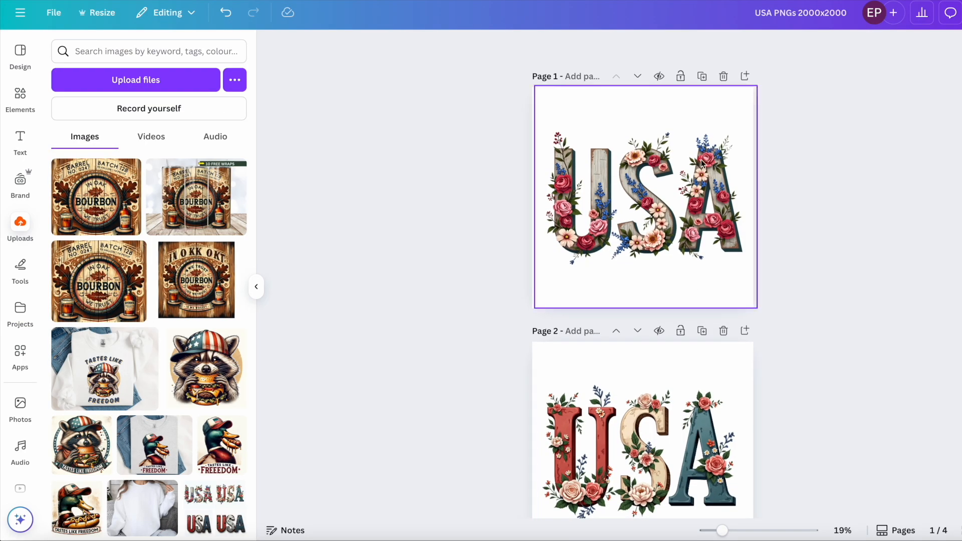
scroll(686, 415, down, 5)
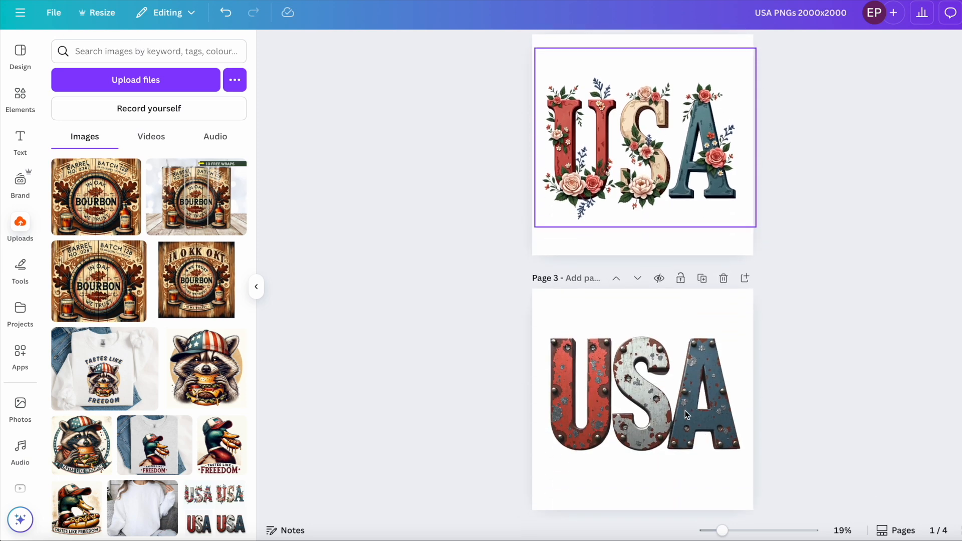
scroll(686, 414, down, 3)
scroll(672, 476, up, 1)
scroll(672, 476, up, 7)
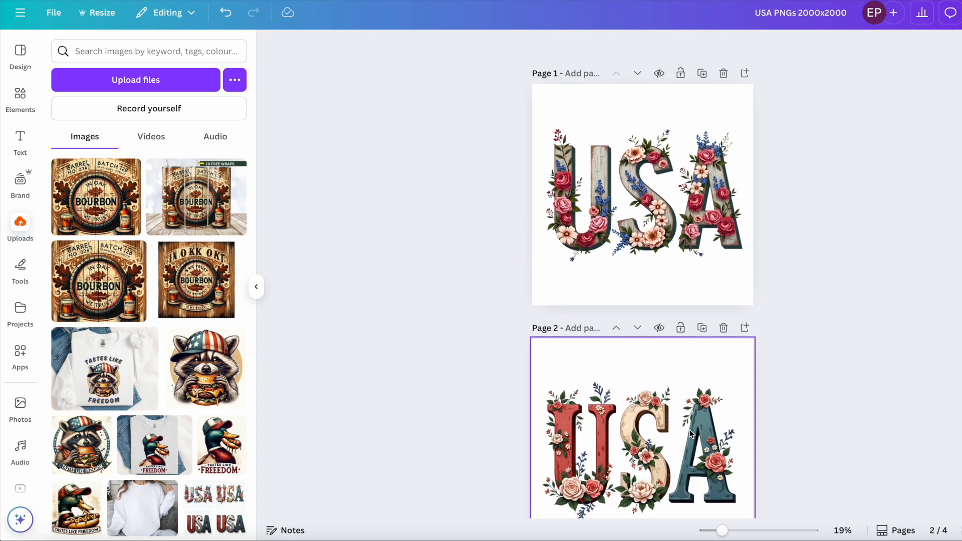
scroll(691, 431, down, 4)
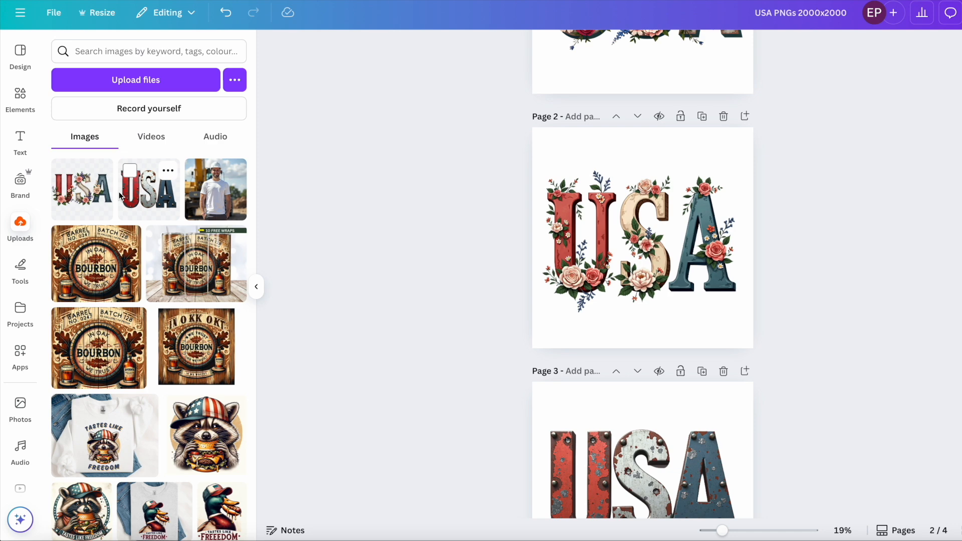
Step: Add a blank page after page 2 and place the uploaded floral USA lettering on it, enlarged to nearly fill the page
scroll(519, 264, up, 3)
scroll(626, 271, down, 3)
click(717, 272)
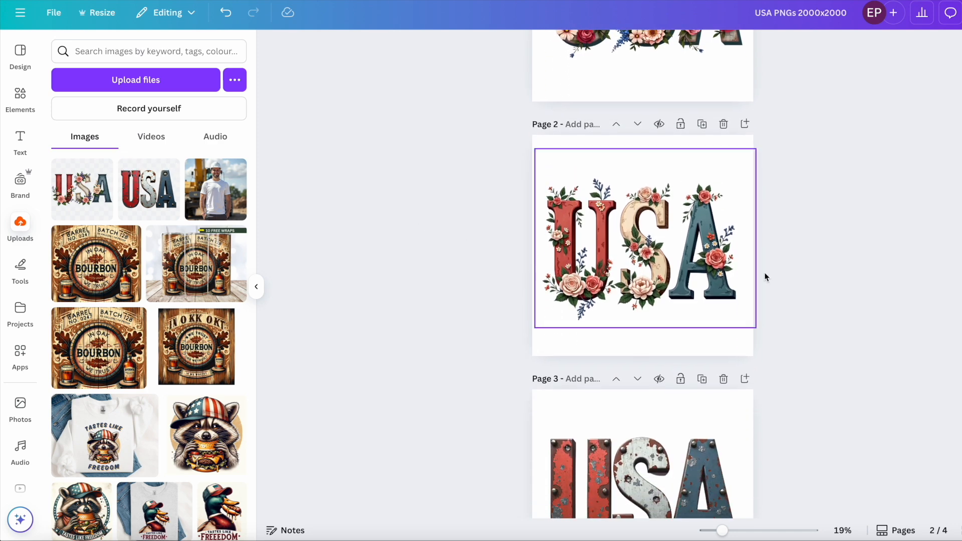
click(745, 124)
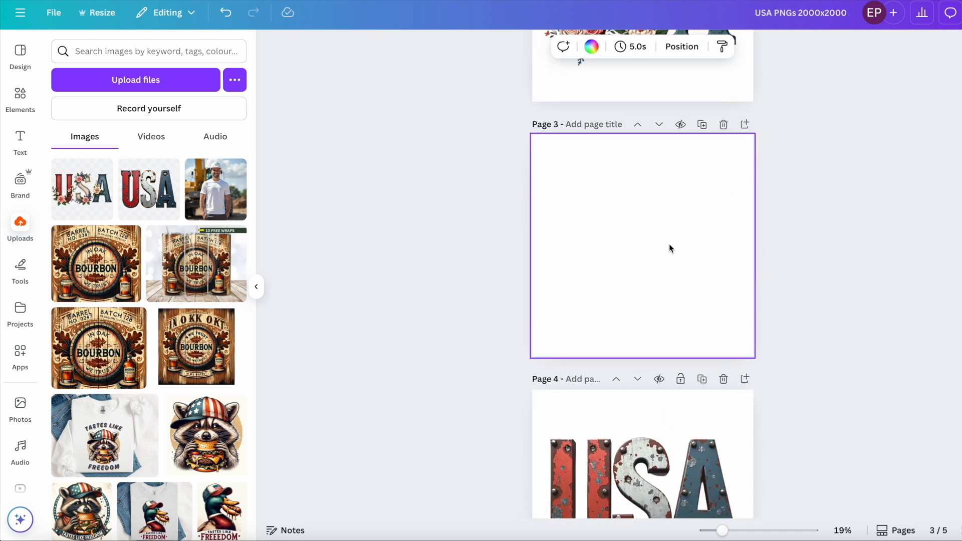
click(81, 190)
drag(575, 316, 539, 350)
drag(714, 172, 747, 140)
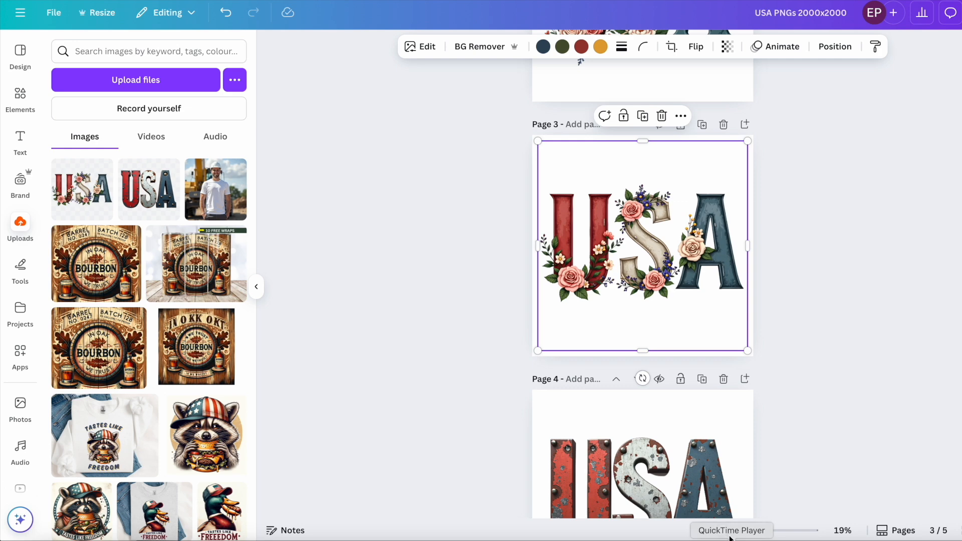
Step: Fill page 3's background with the dark green photo colour behind the floral USA lettering
drag(721, 530, 732, 530)
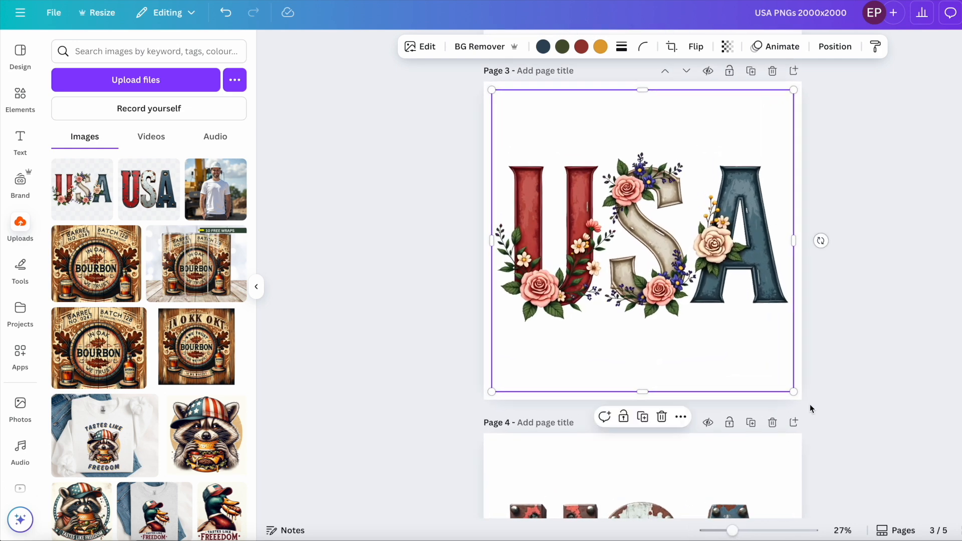
scroll(802, 396, up, 1)
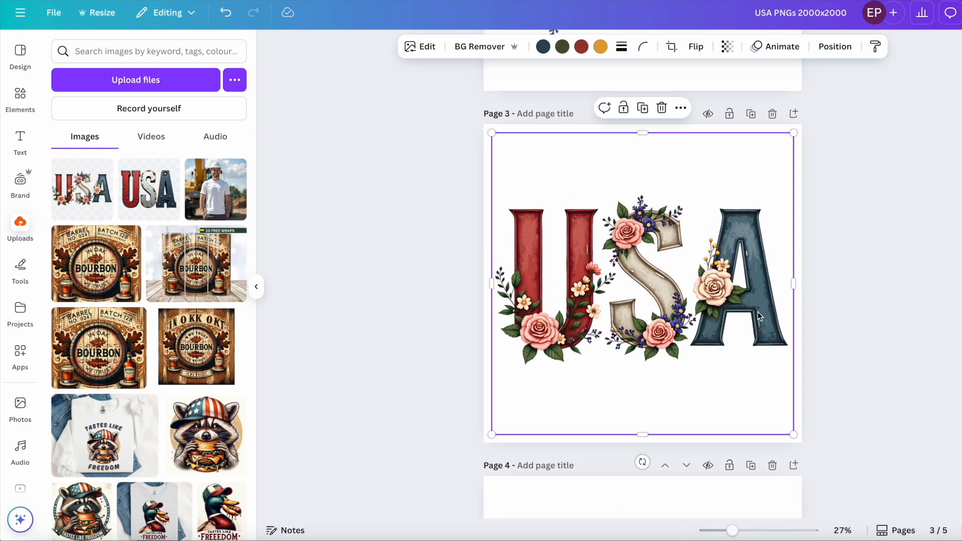
scroll(757, 311, up, 5)
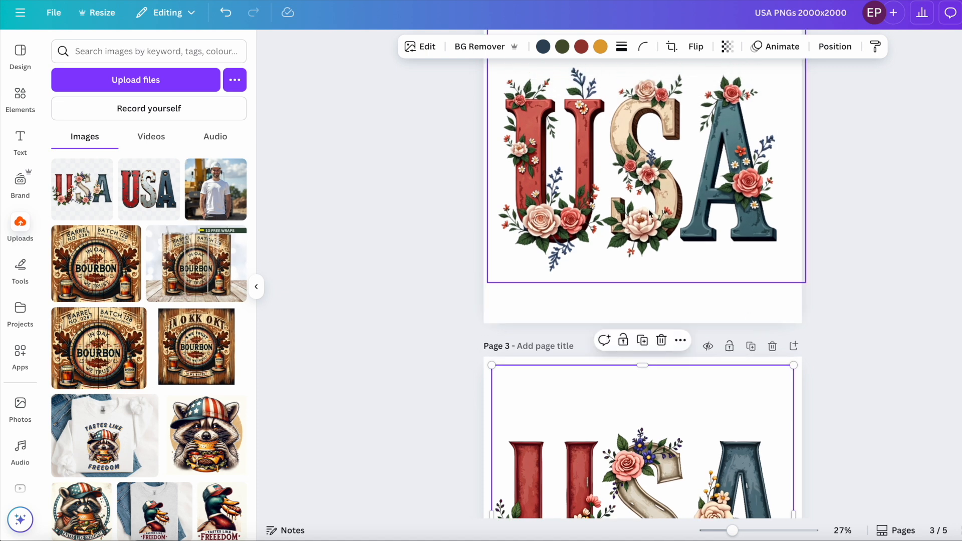
scroll(648, 209, up, 10)
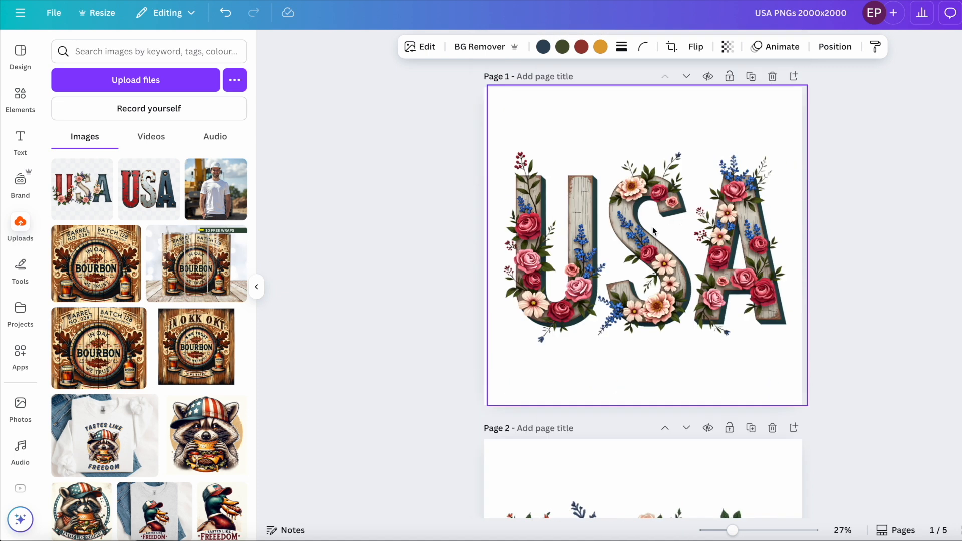
scroll(653, 231, down, 12)
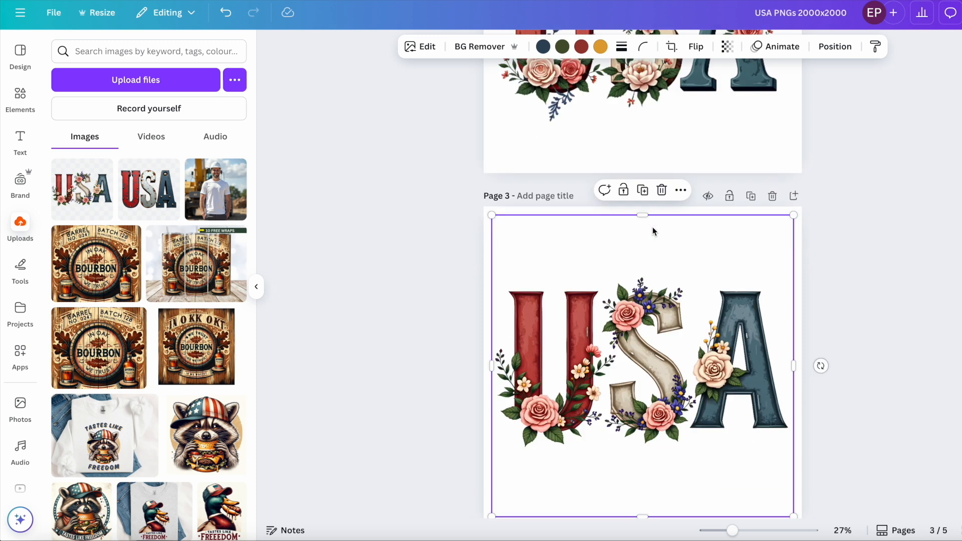
scroll(654, 344, down, 1)
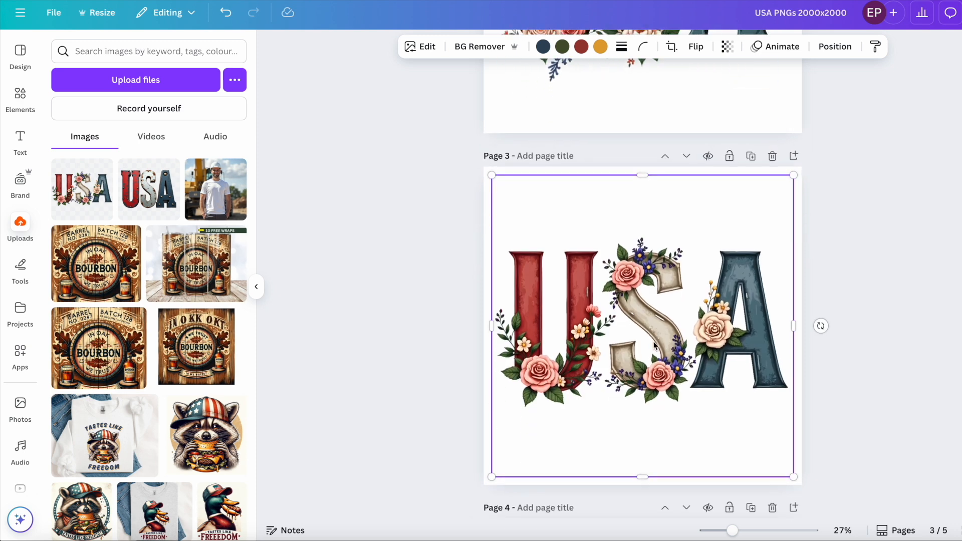
click(623, 171)
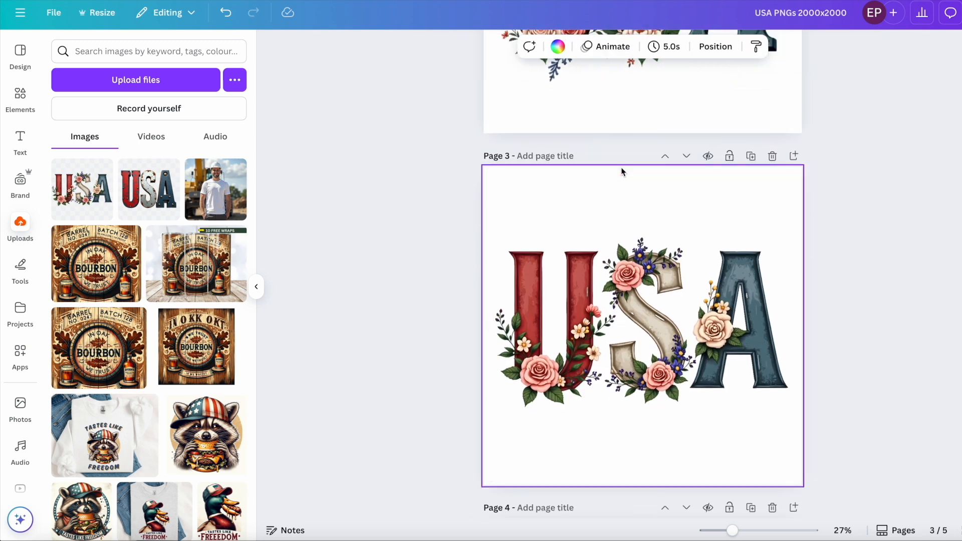
click(558, 46)
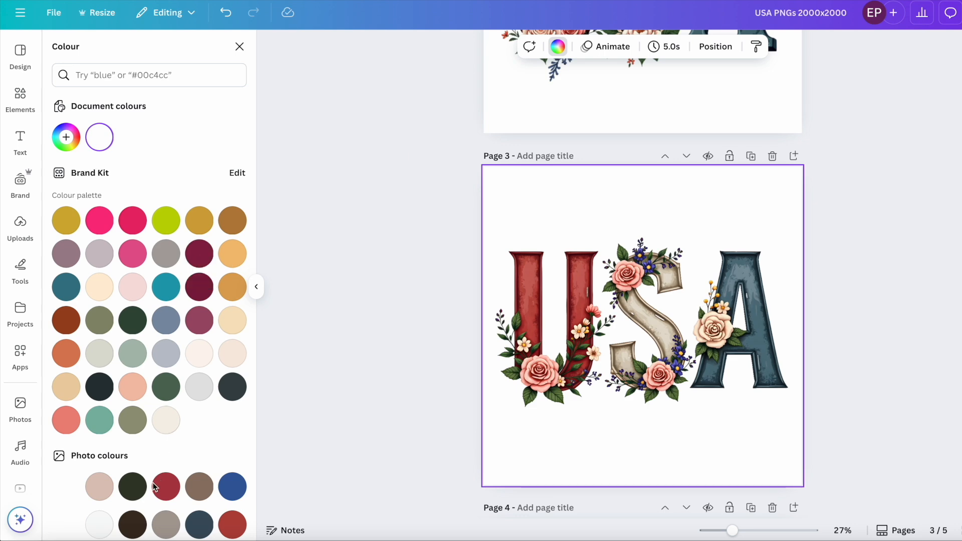
click(135, 489)
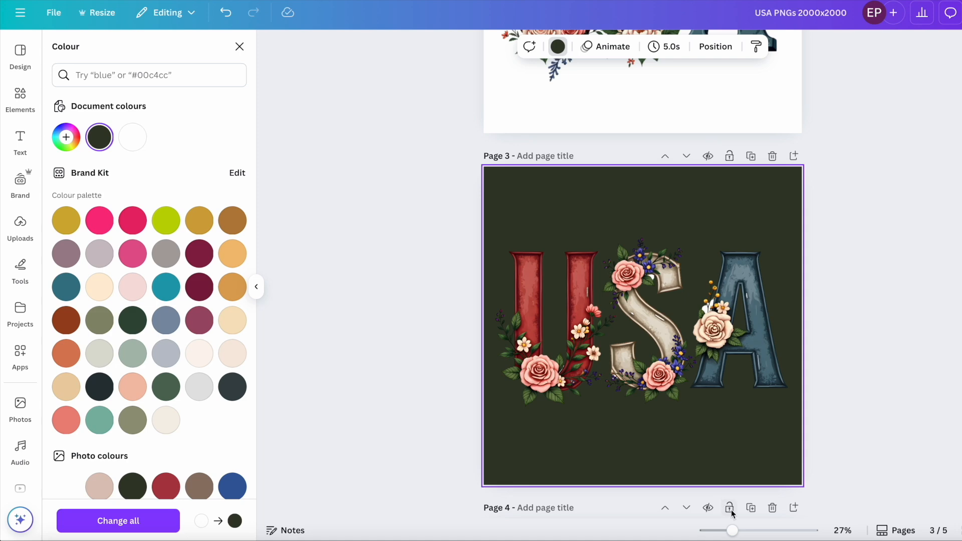
Step: Erase the leftover white patches inside the S curve and beside the A's rose with Magic Eraser at brush size 1
mouse_move(731, 530)
mouse_down()
mouse_move(759, 530)
mouse_move(739, 530)
mouse_up()
click(565, 273)
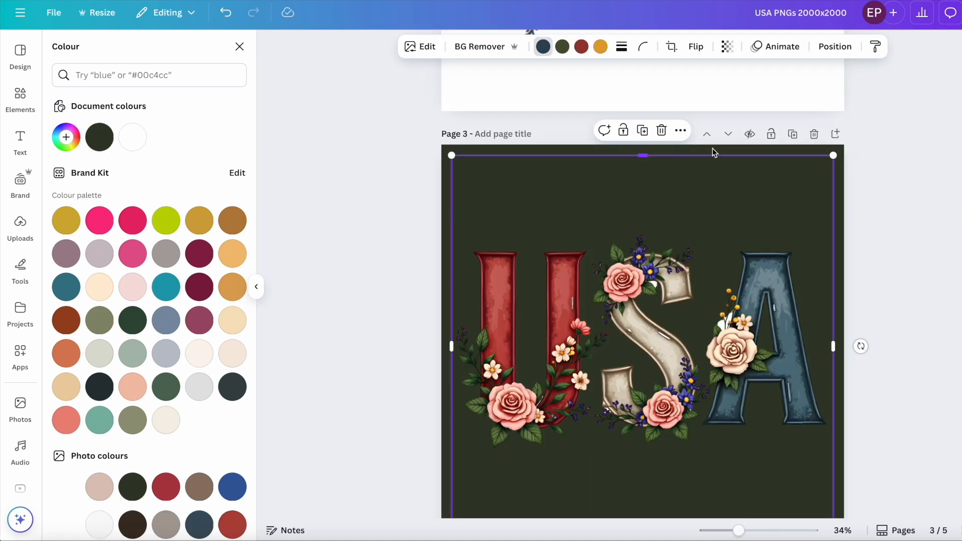
click(428, 48)
click(196, 212)
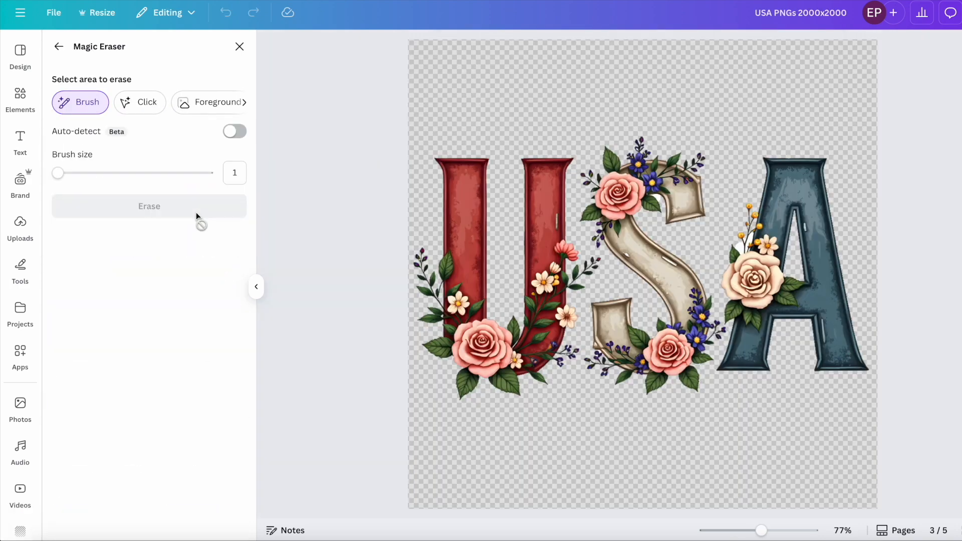
drag(761, 530, 785, 530)
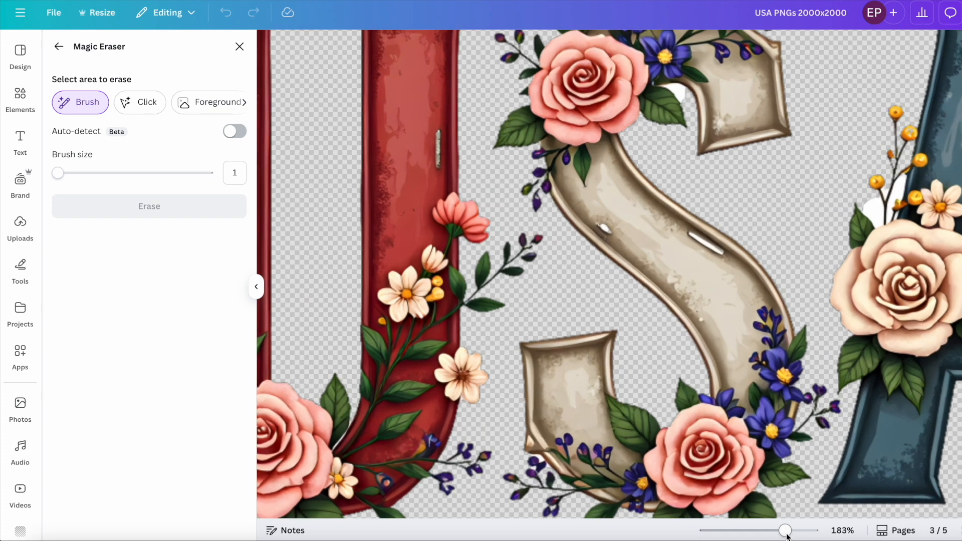
scroll(655, 339, up, 3)
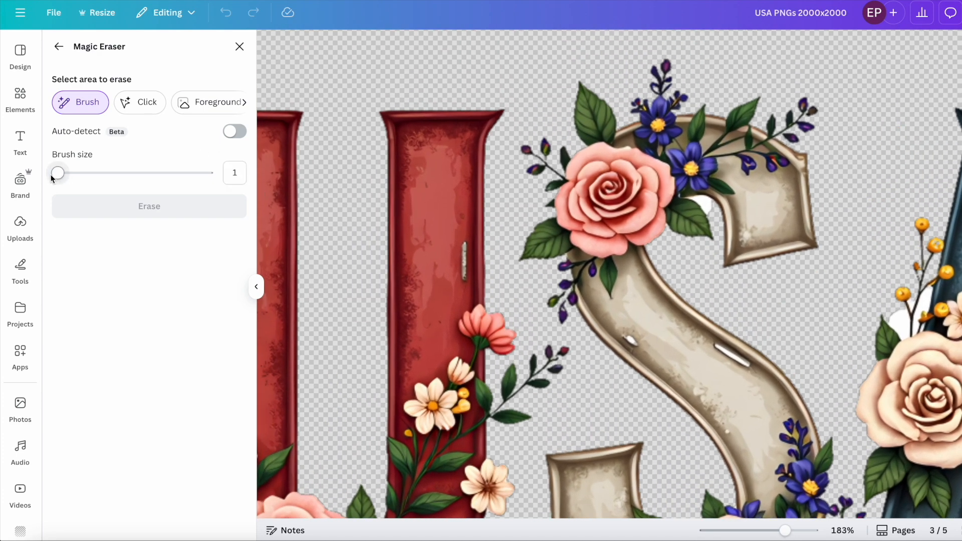
mouse_move(708, 216)
mouse_down()
mouse_move(705, 205)
mouse_move(685, 199)
mouse_move(710, 200)
mouse_move(705, 209)
mouse_up()
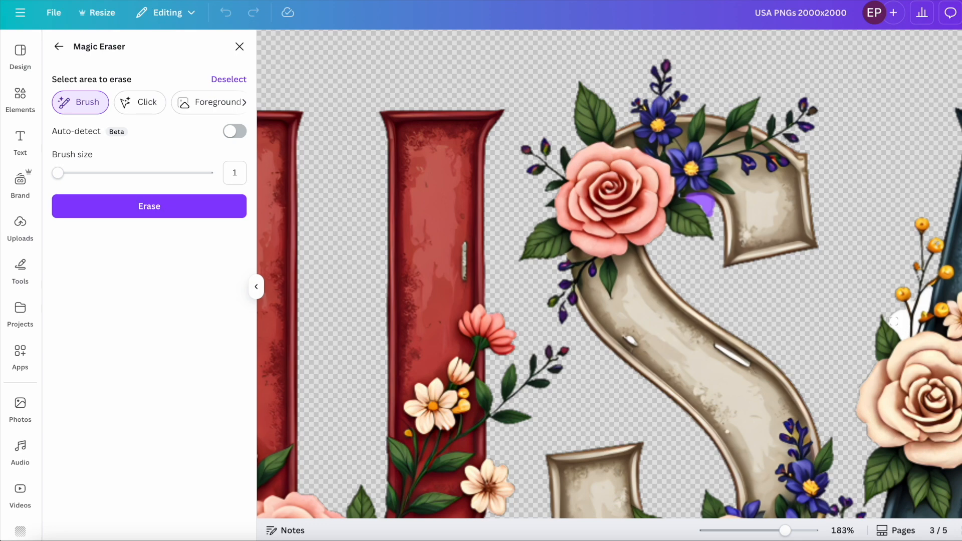
drag(894, 321, 903, 333)
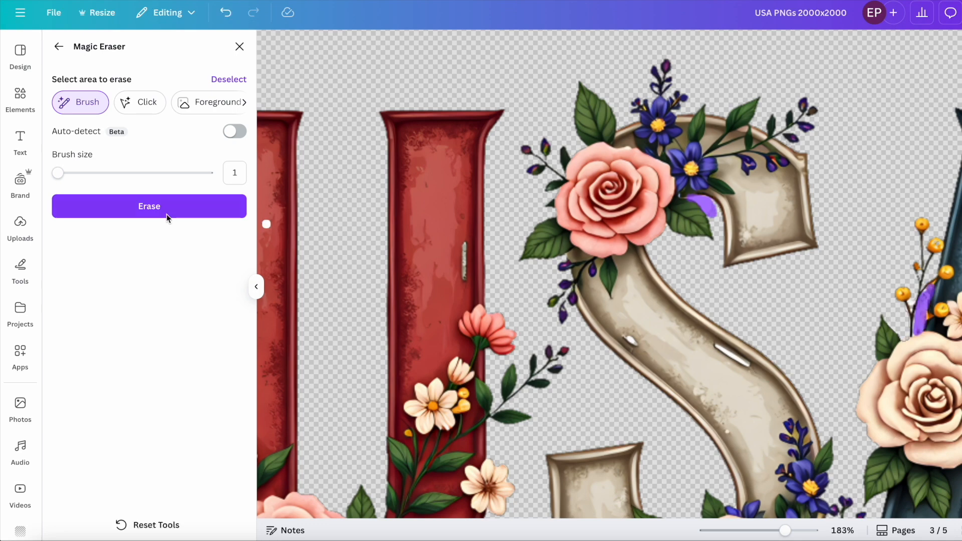
click(162, 209)
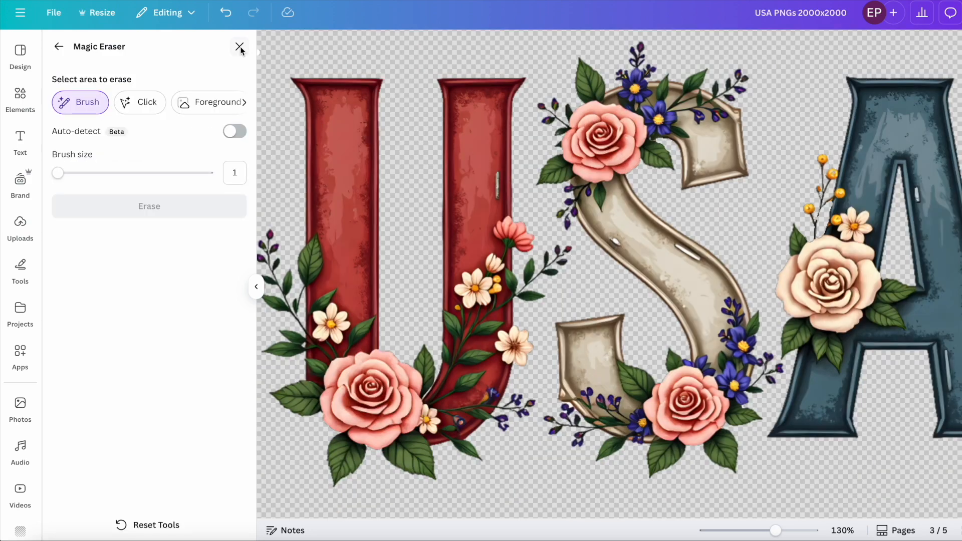
click(239, 48)
Step: Clear the dark green background colour from page 3
drag(762, 530, 744, 532)
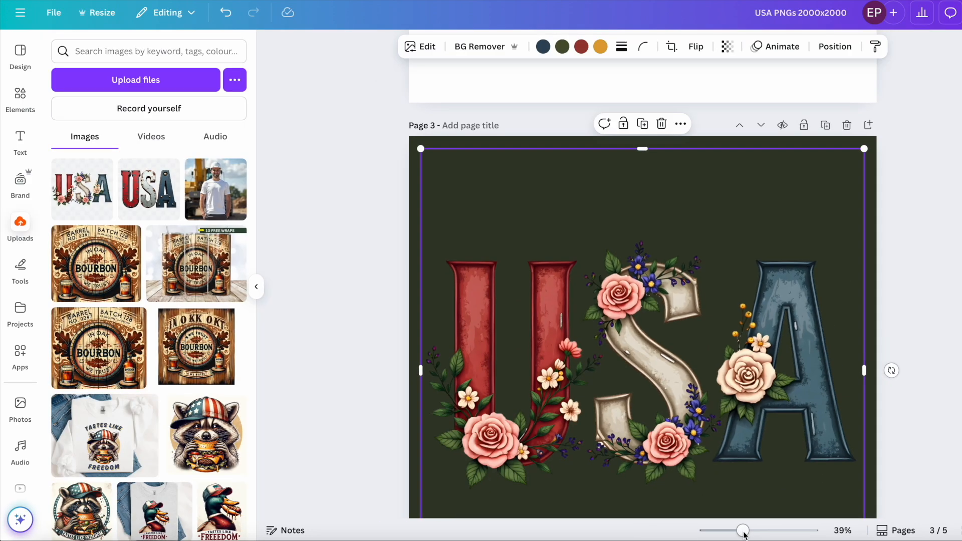
click(779, 146)
key(Delete)
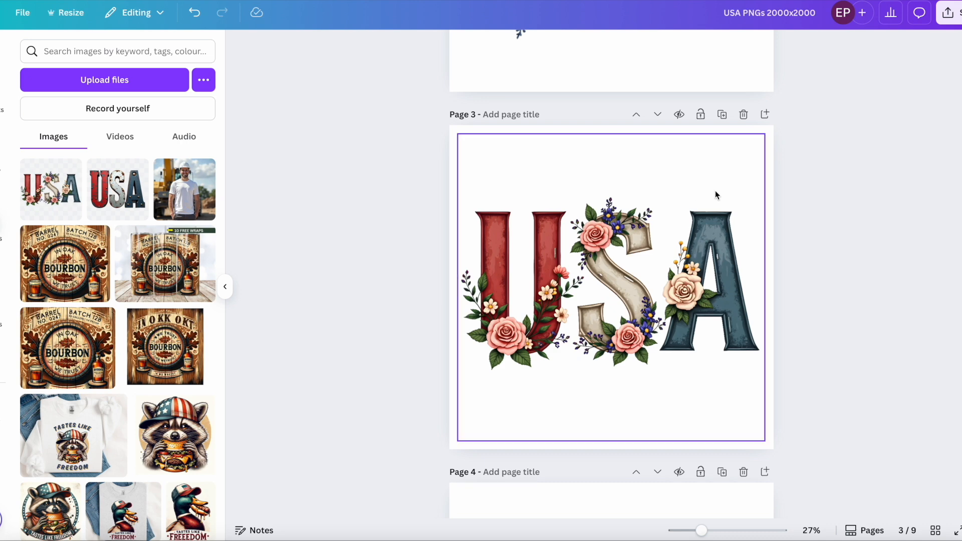
Step: Add a blank page after page 3 and insert the uploaded floral USA lettering, enlarged to cover most of the page
click(765, 114)
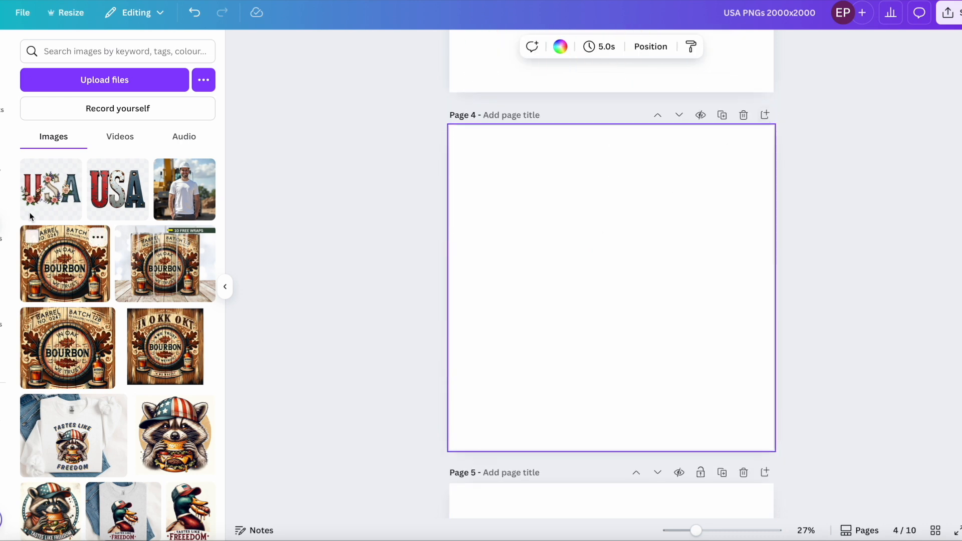
click(44, 189)
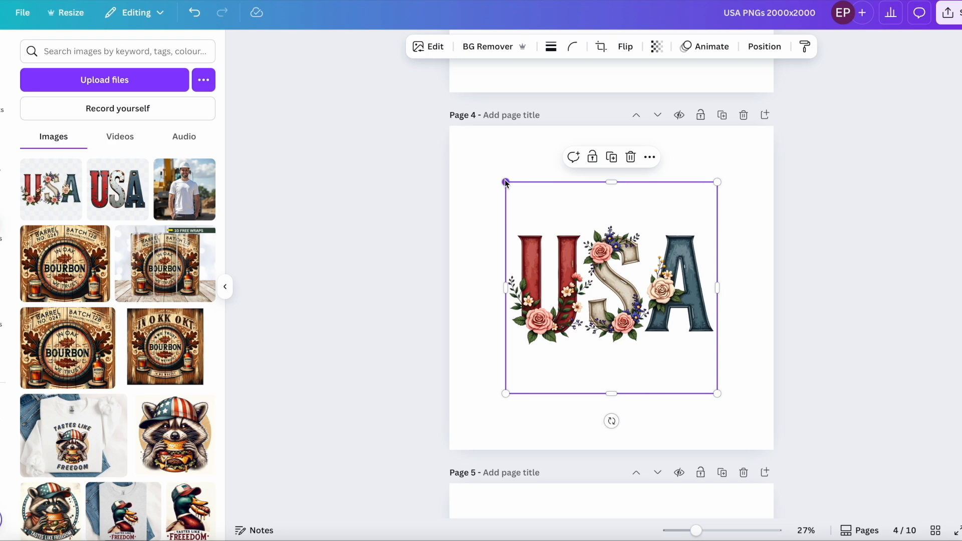
drag(506, 183, 467, 145)
drag(718, 394, 762, 441)
Step: Fill page 4 with the near-black green photo colour and remove the lettering's leftover white patches with BG Remover
click(459, 359)
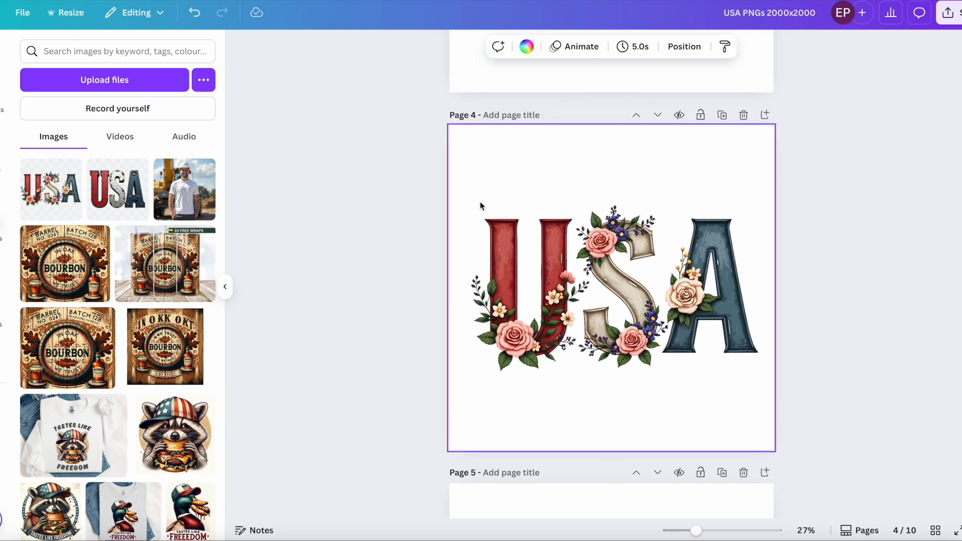
click(526, 46)
click(168, 485)
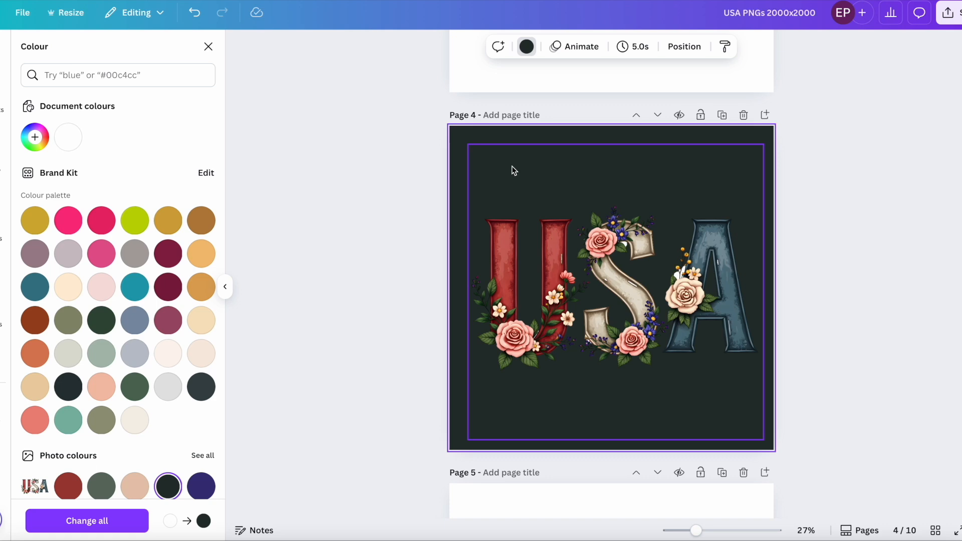
click(509, 182)
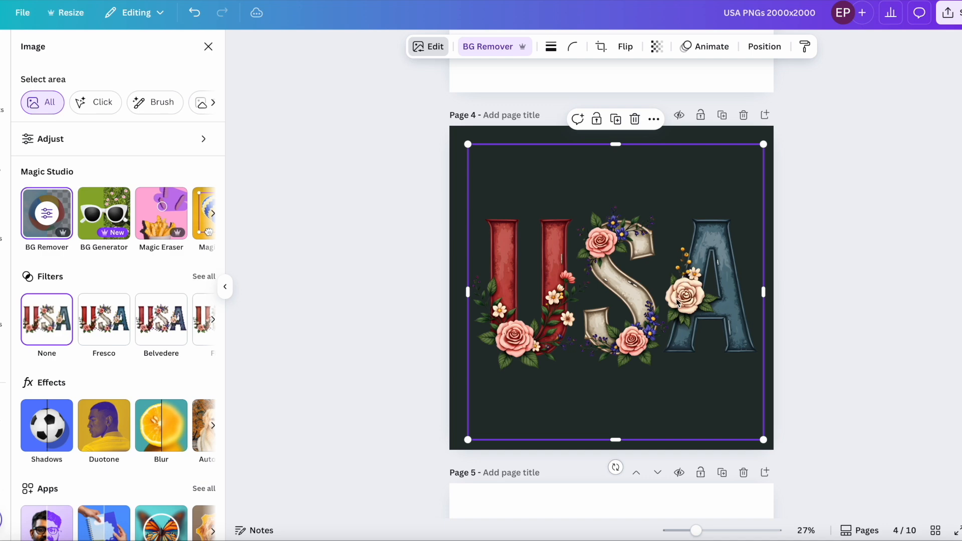
click(507, 132)
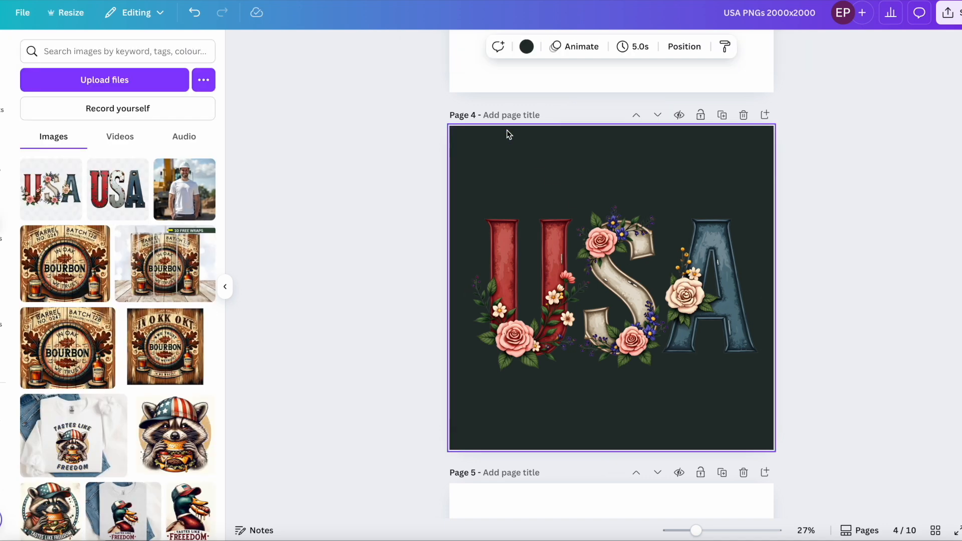
Step: Clear page 4's dark background colour and slightly enlarge the floral USA lettering
key(Delete)
click(467, 440)
drag(459, 444, 456, 448)
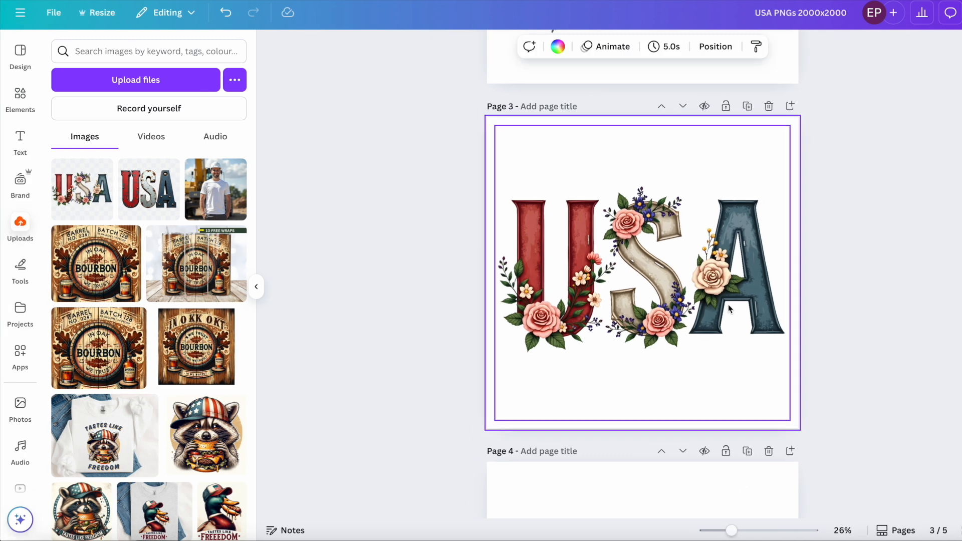
Step: Add a blank page after page 5 and insert the uploaded rusty metal USA lettering, enlarged to cover most of the page
scroll(727, 301, up, 5)
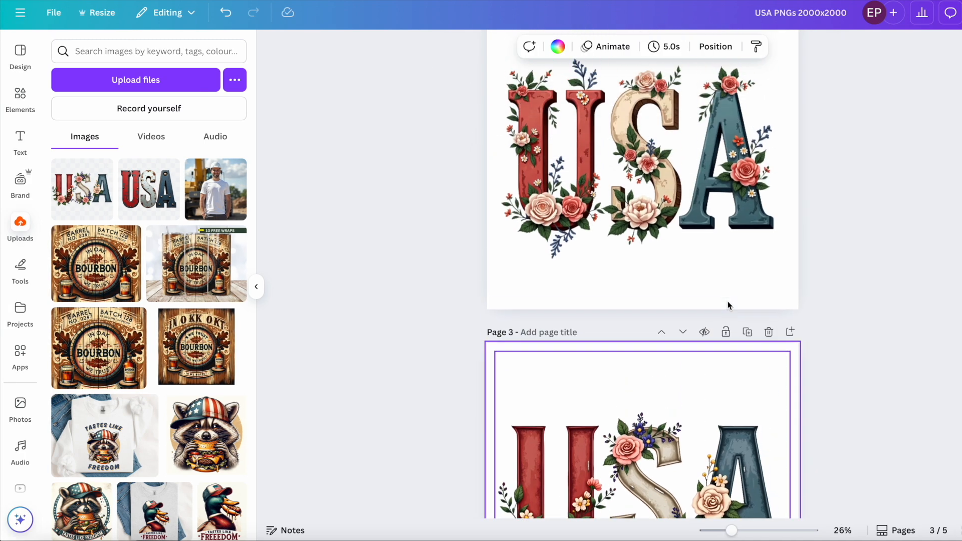
scroll(728, 301, down, 15)
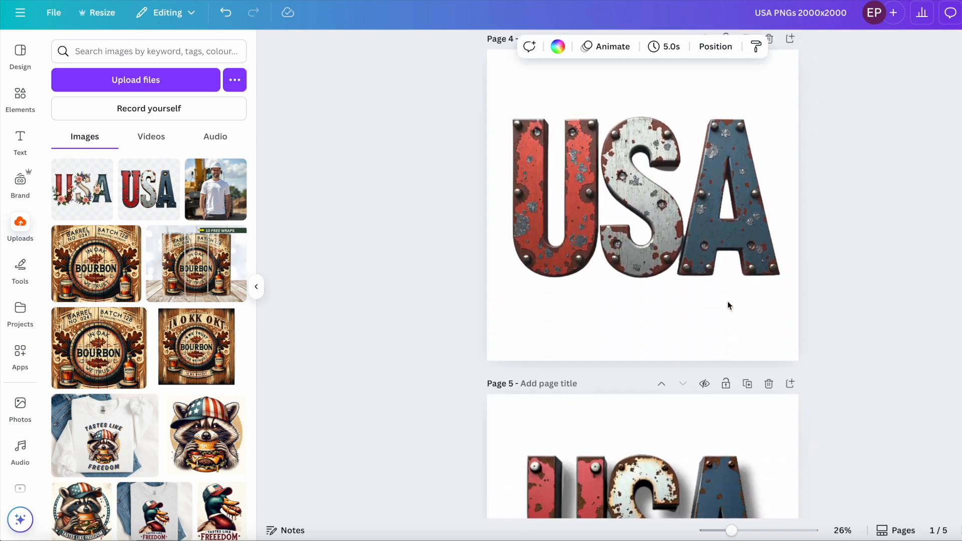
click(790, 151)
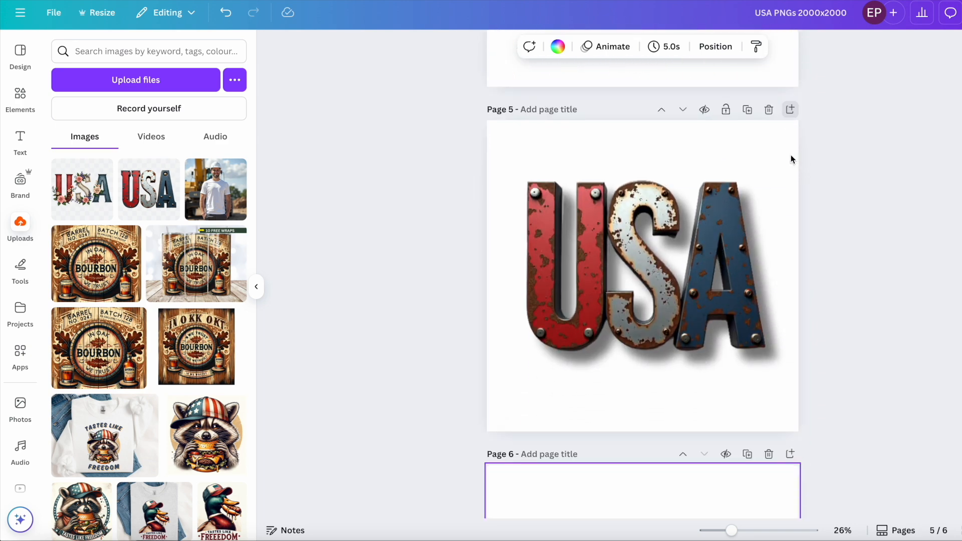
click(153, 200)
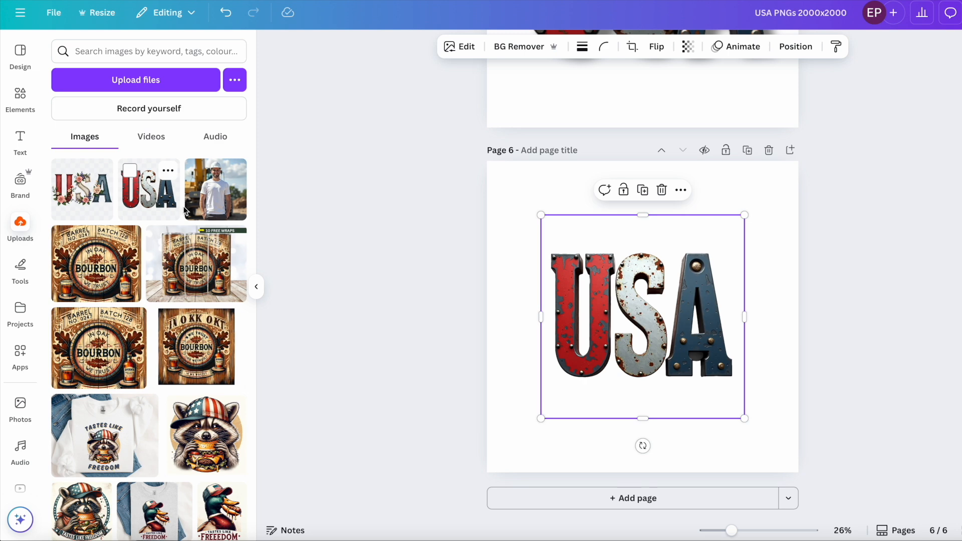
drag(541, 215, 505, 185)
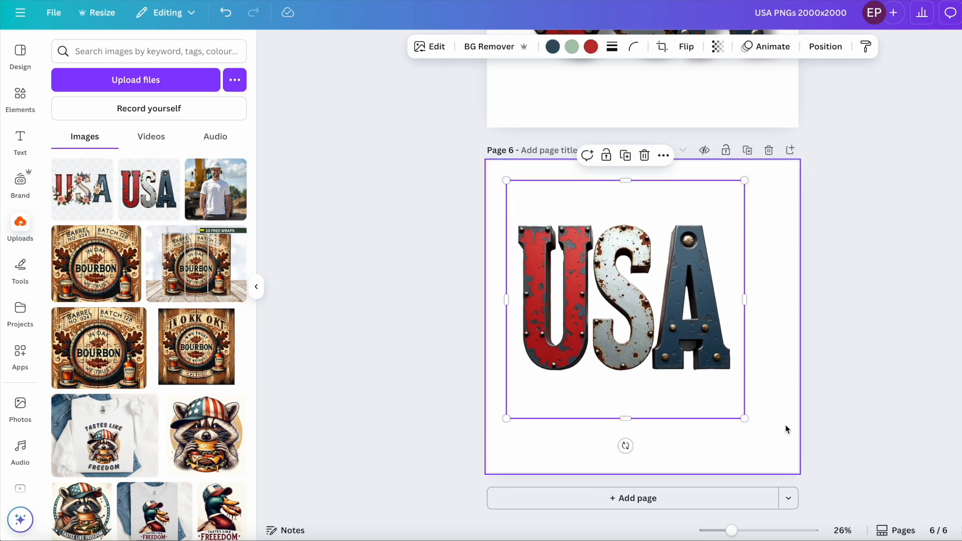
drag(745, 418, 793, 461)
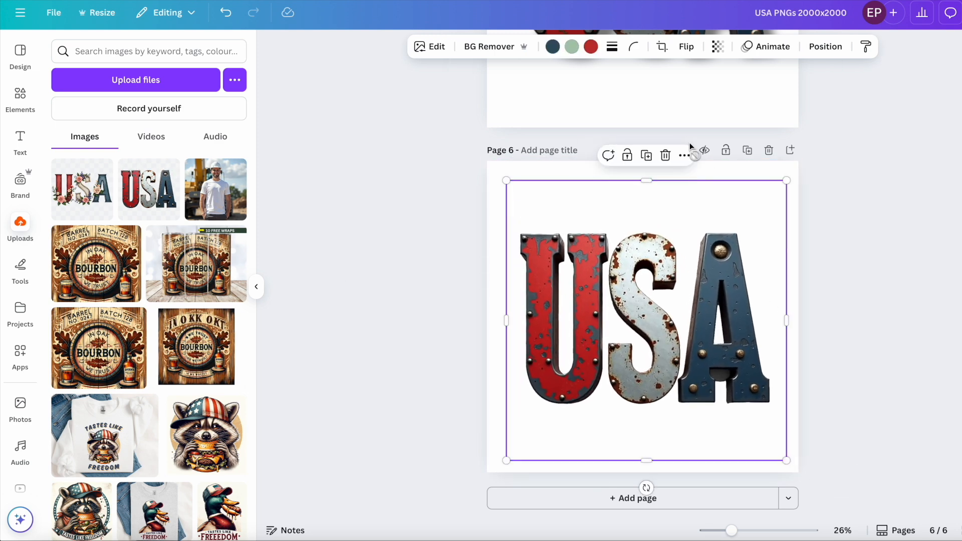
Step: Fill page 6 with the near-black brown photo colour, inspect the metal lettering for leftover patches, and clear the colour again
click(702, 168)
click(557, 46)
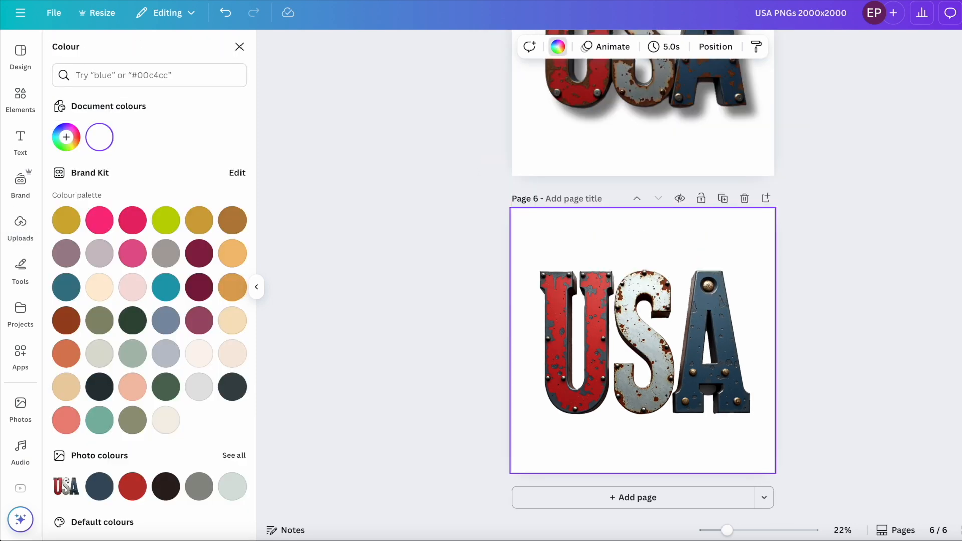
click(176, 489)
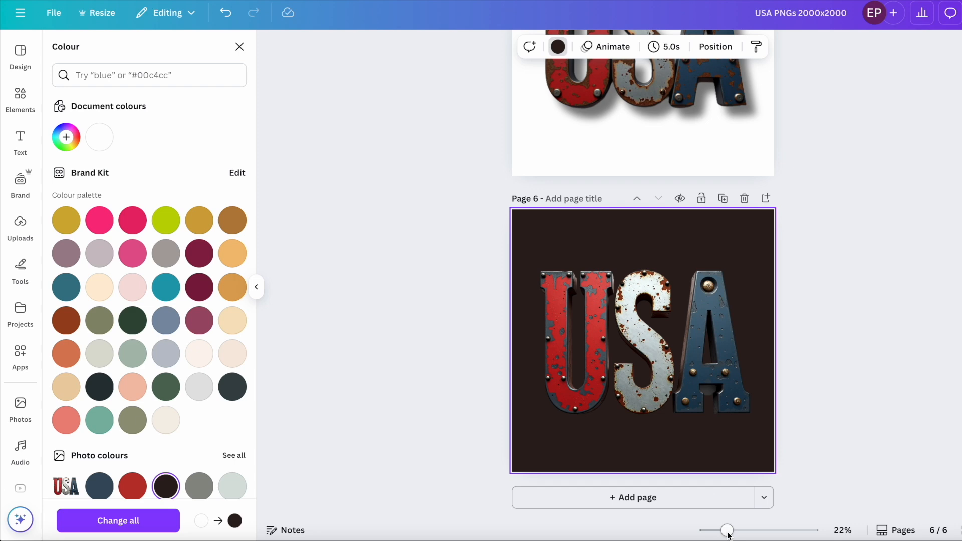
drag(728, 531, 752, 531)
scroll(754, 434, down, 5)
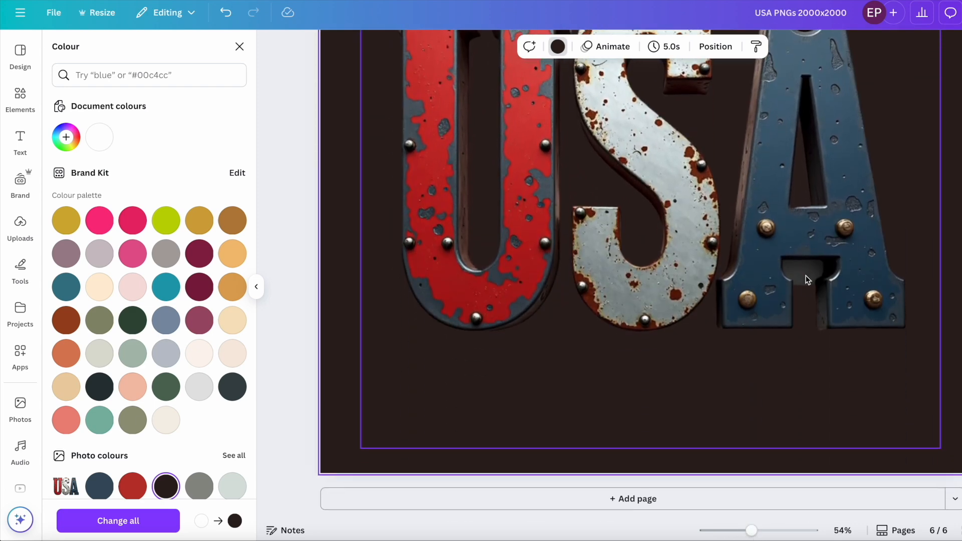
drag(752, 531, 727, 531)
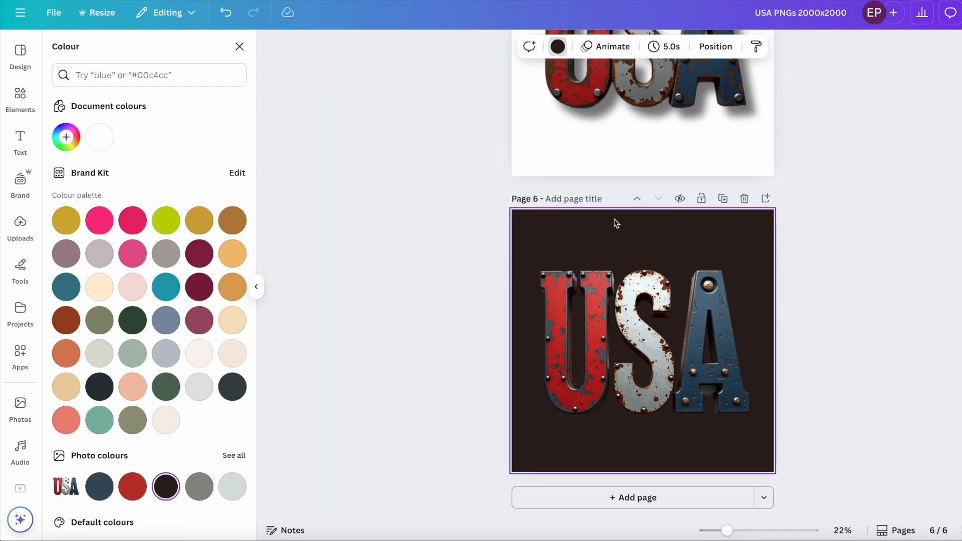
key(Delete)
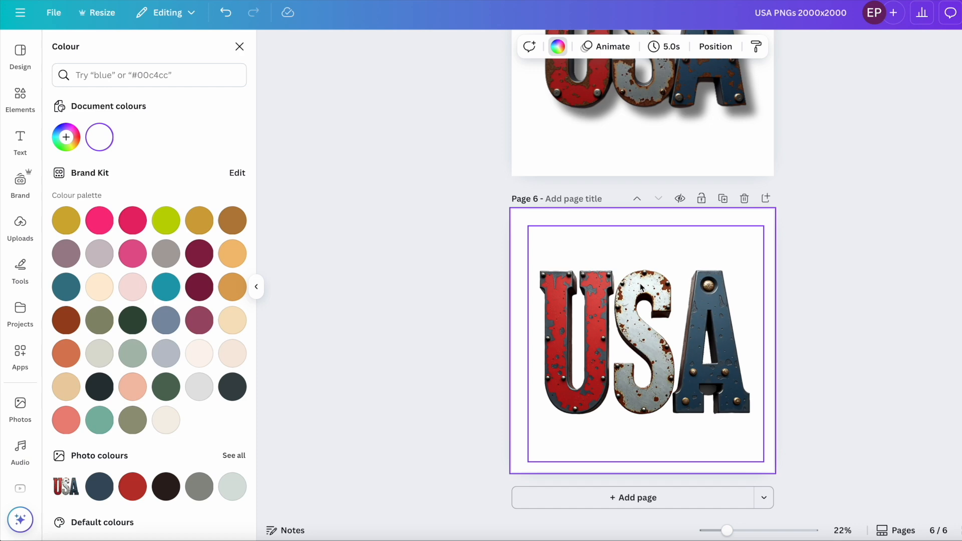
Step: Nudge the metal USA lettering slightly up and left on page 6 and enlarge it a little
click(737, 385)
drag(737, 385, 734, 380)
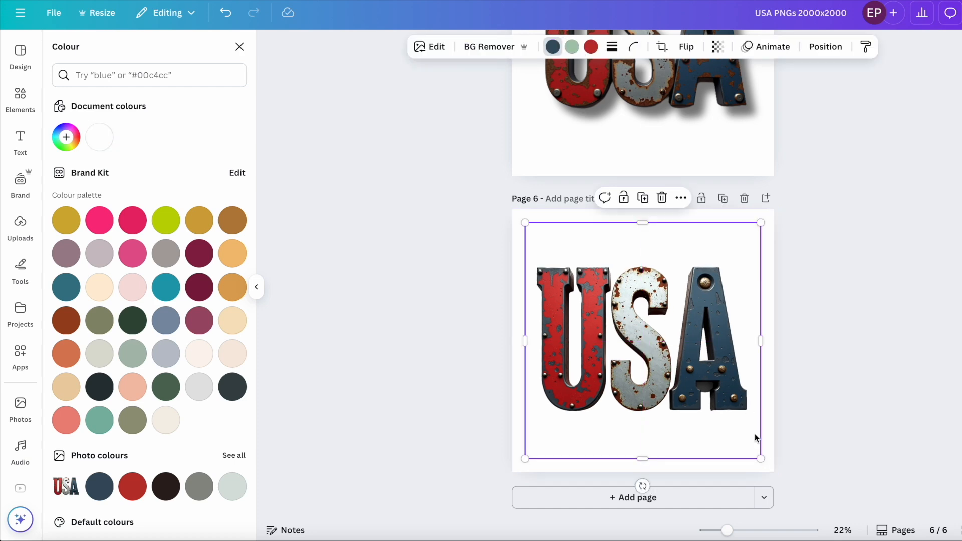
drag(761, 459, 764, 461)
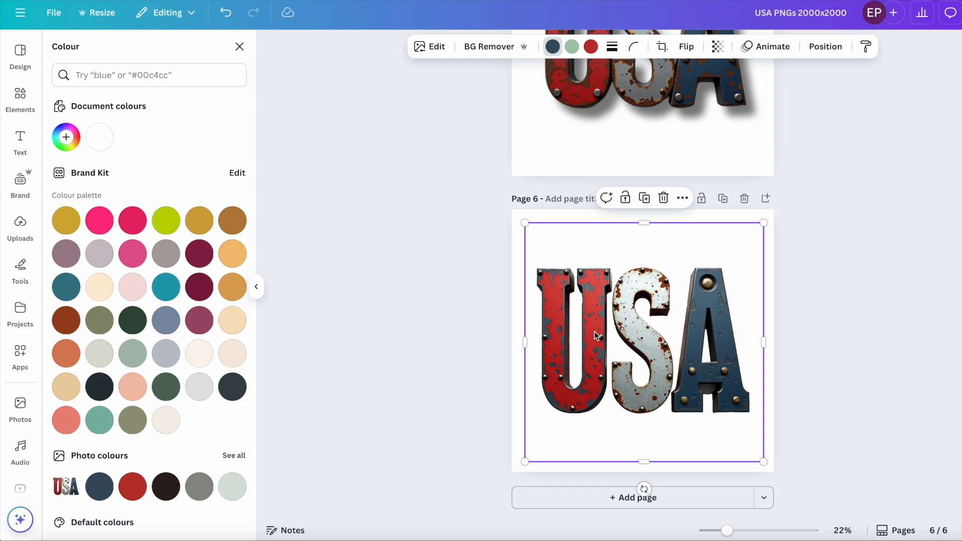
Step: Apply a Drop shadow with distance 49 and intensity 40 to page 6's metal lettering, and compare it with page 5's shadow
click(430, 46)
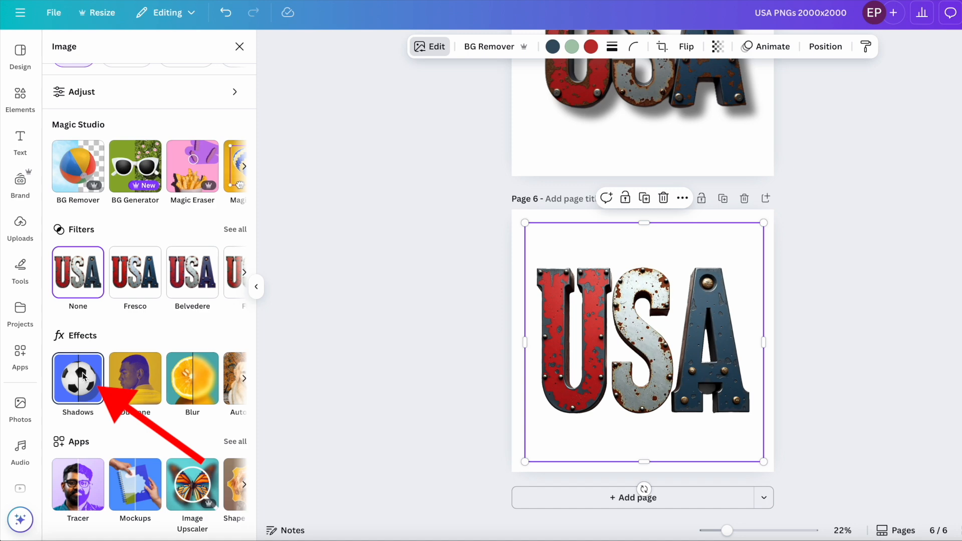
click(77, 378)
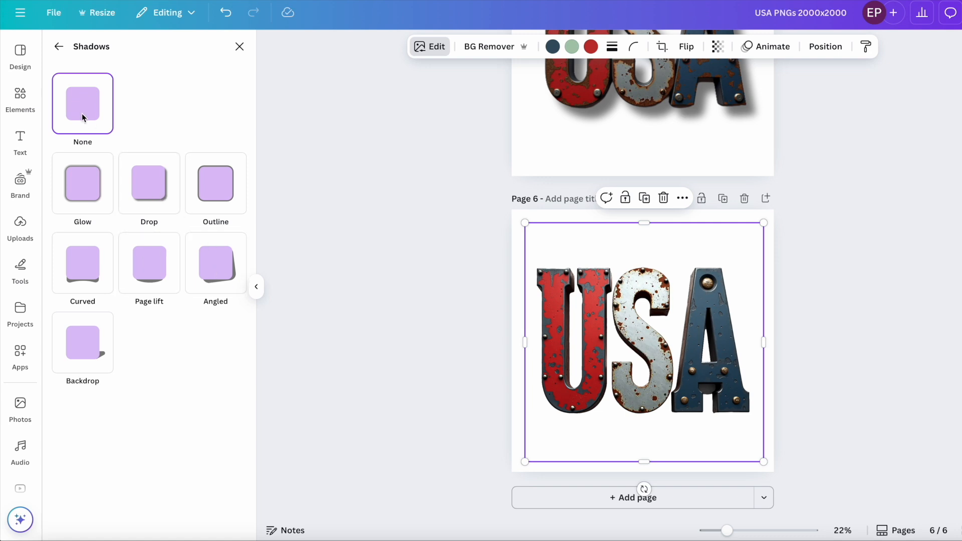
click(147, 196)
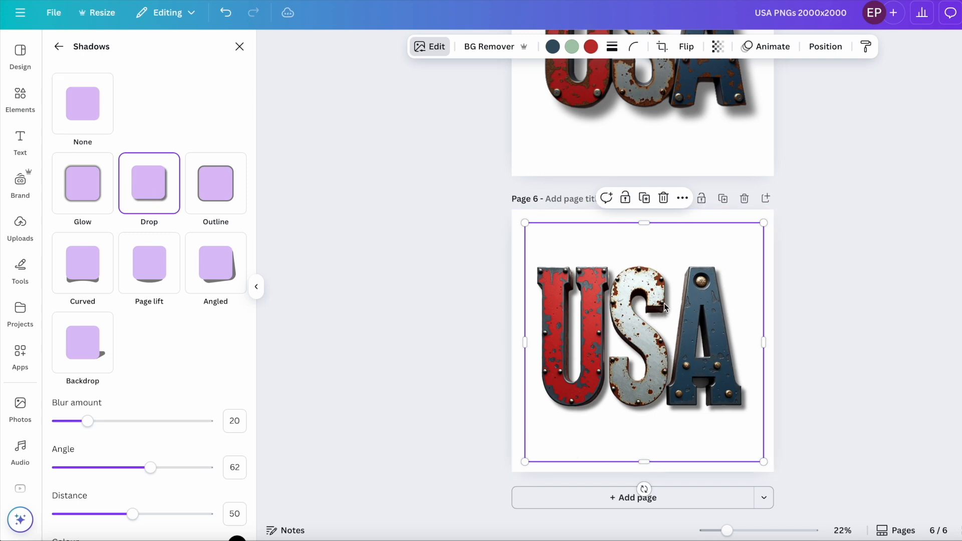
scroll(192, 495, down, 2)
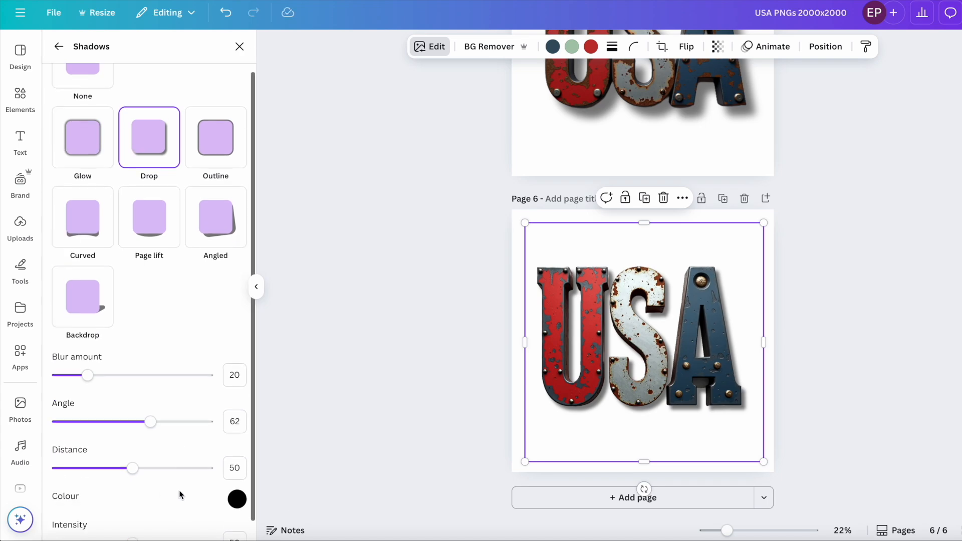
mouse_move(134, 520)
mouse_down()
mouse_move(170, 525)
mouse_move(106, 526)
mouse_move(119, 526)
mouse_up()
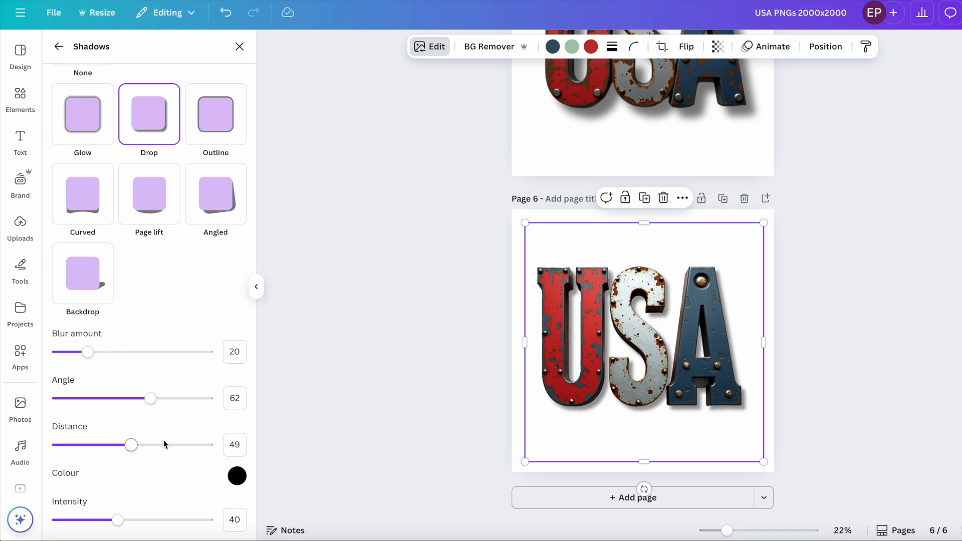
drag(727, 530, 742, 530)
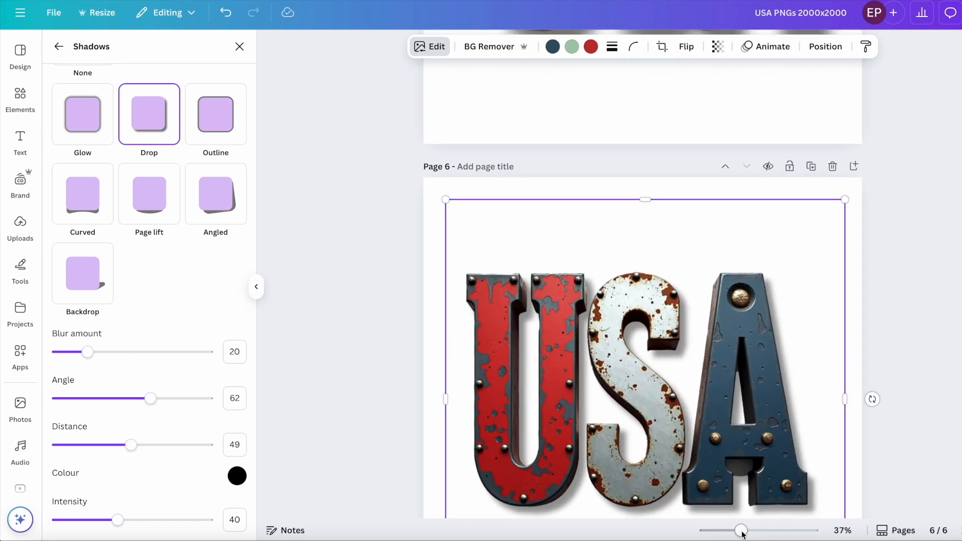
scroll(790, 409, down, 2)
scroll(790, 409, down, 2)
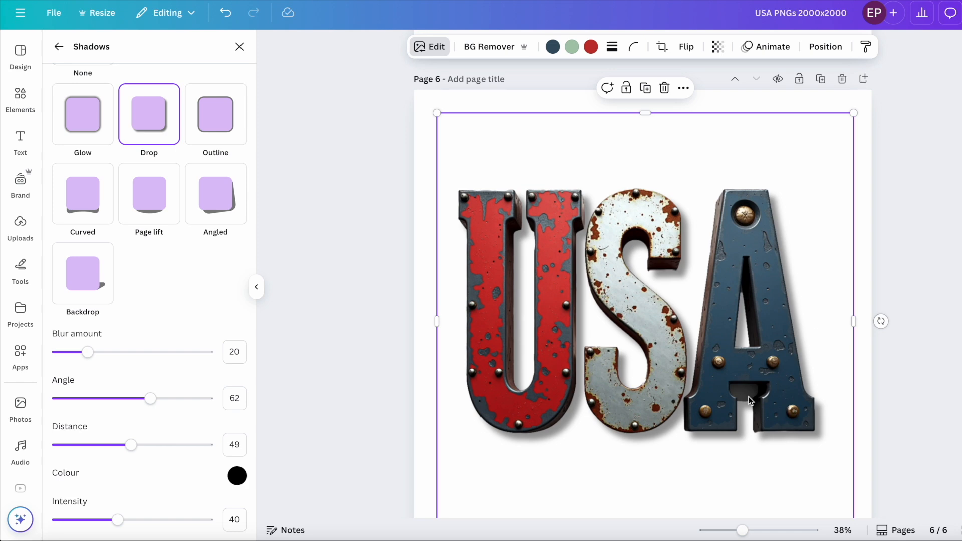
scroll(750, 400, up, 15)
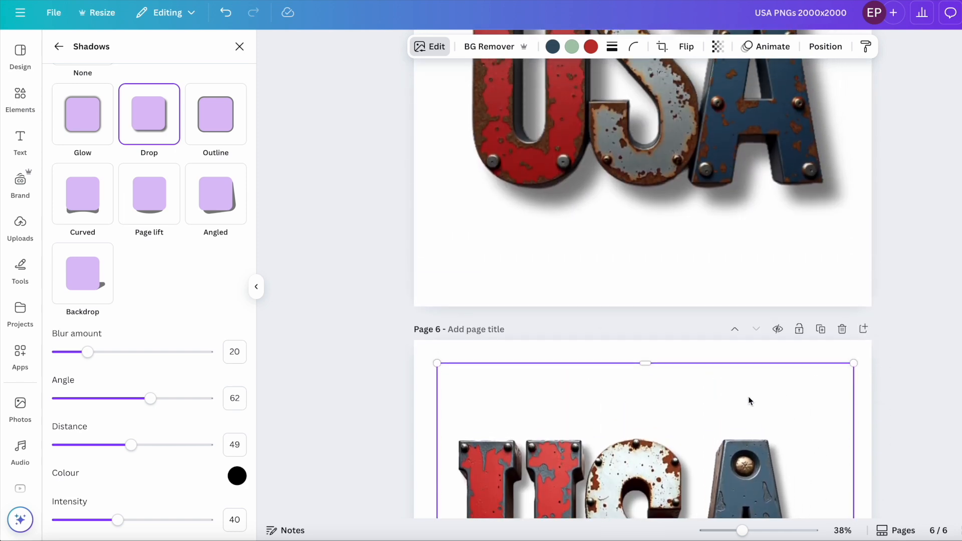
scroll(747, 399, up, 4)
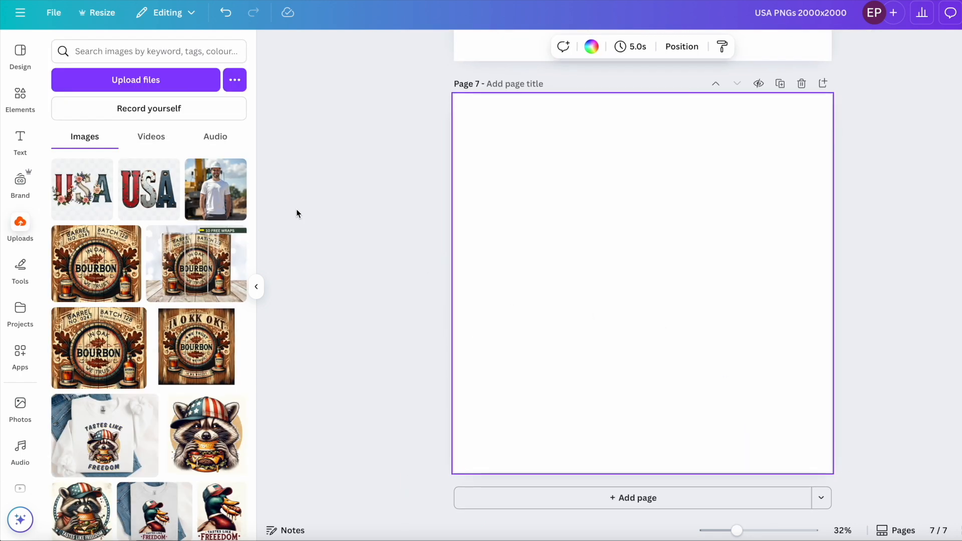
Step: Fill page 7 with the uploaded construction-site photo of the white t-shirt model and enlarge it well beyond the page edges
drag(219, 187, 467, 192)
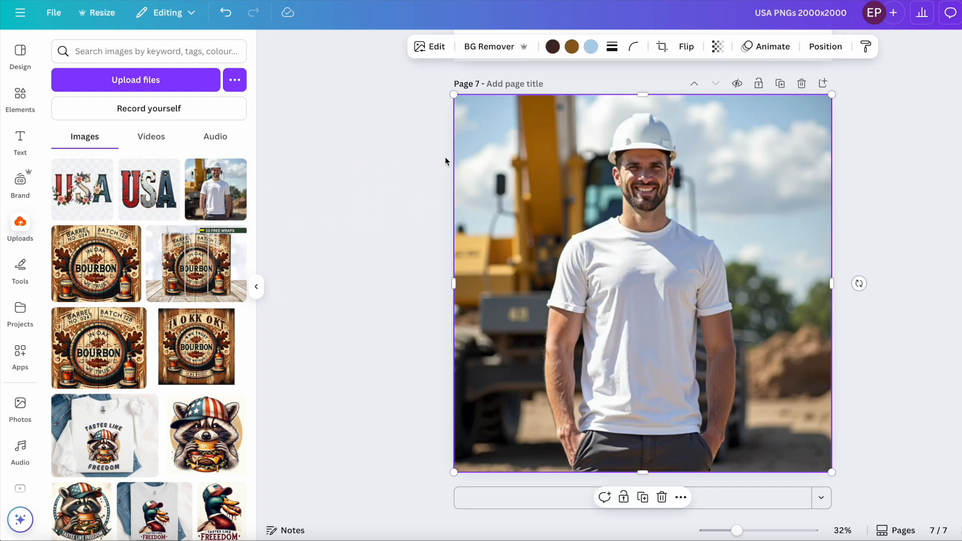
drag(454, 95, 439, 80)
drag(454, 95, 360, 6)
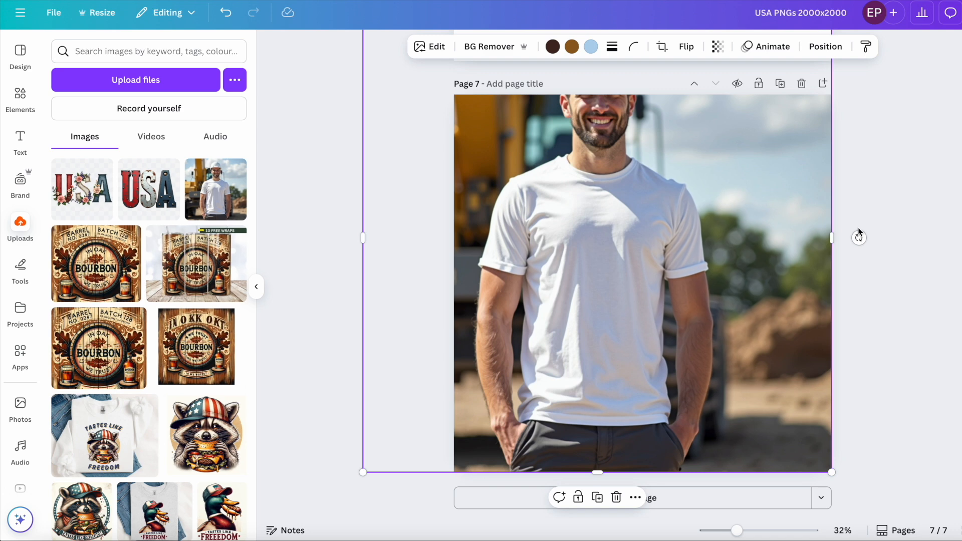
scroll(786, 254, up, 3)
drag(832, 145, 945, 85)
Step: Reposition and rescale the model photo until the whole white t-shirt fills page 7, cropped from the chin to the trouser pockets
scroll(702, 335, down, 2)
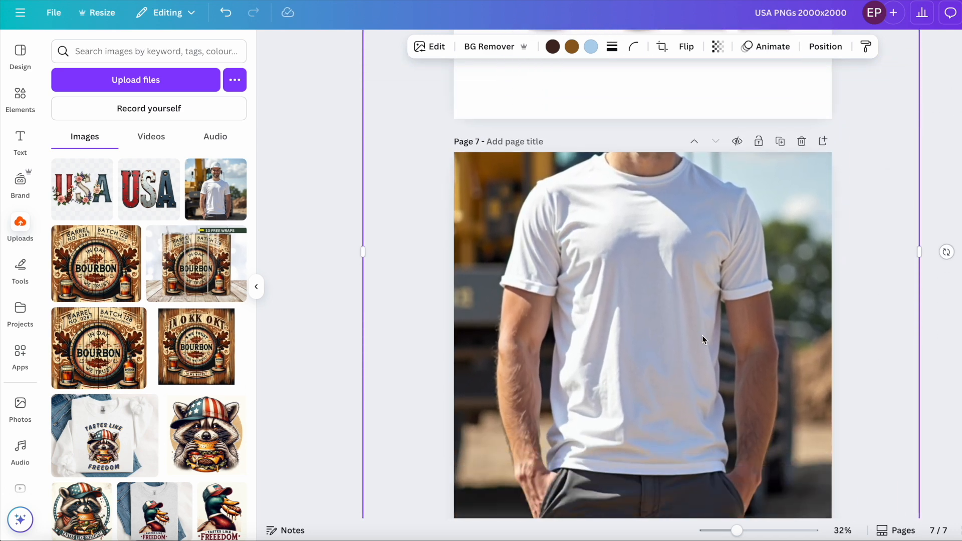
drag(675, 329, 682, 339)
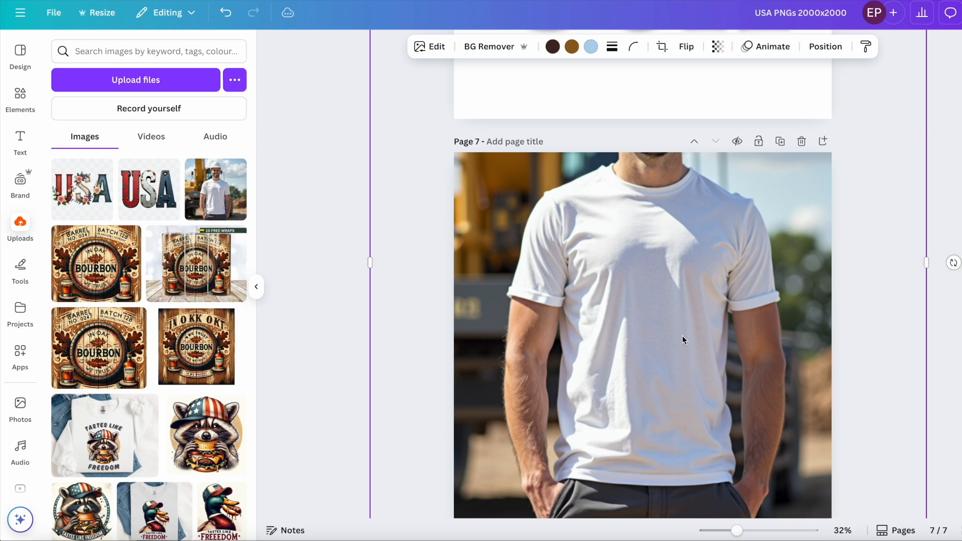
scroll(681, 335, down, 1)
drag(927, 485, 922, 518)
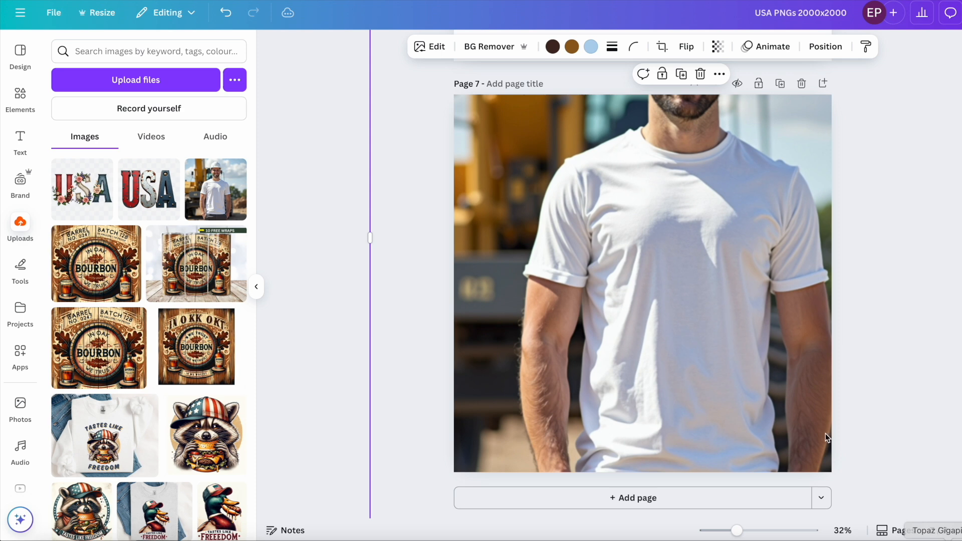
mouse_move(758, 399)
mouse_down()
mouse_move(741, 405)
mouse_move(747, 410)
mouse_up()
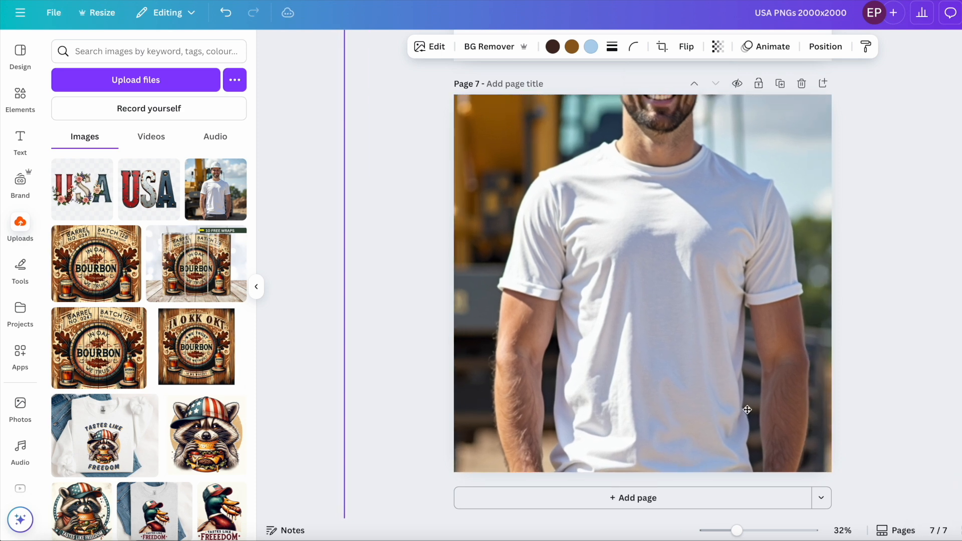
scroll(343, 509, down, 1)
drag(344, 509, 393, 491)
scroll(648, 352, up, 1)
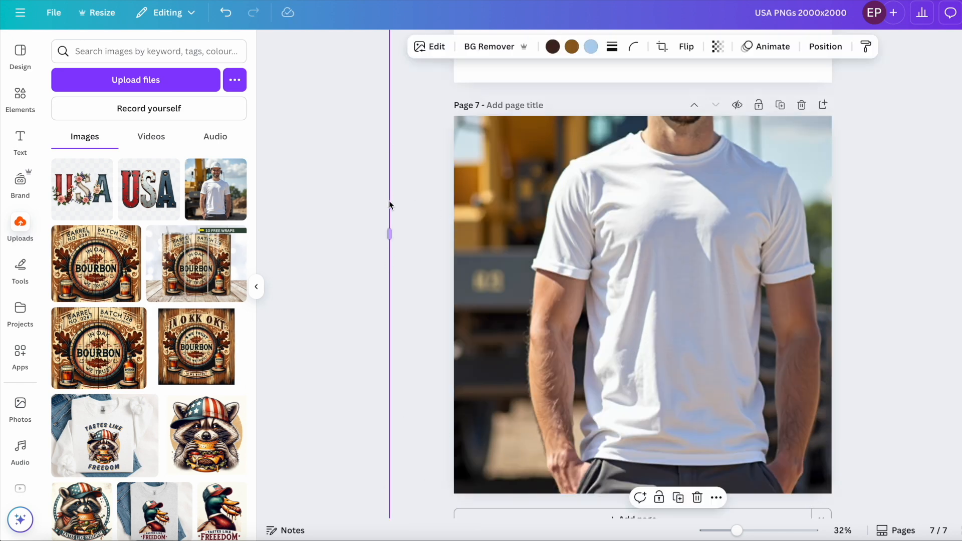
Step: Erase the wrinkles on both sides of the t-shirt's front with Magic Eraser at brush size 20
click(437, 47)
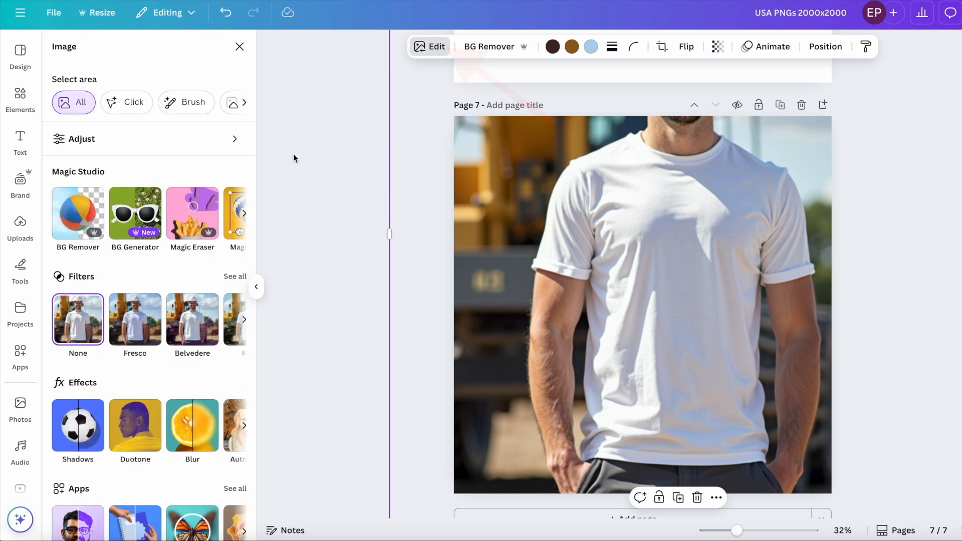
click(192, 213)
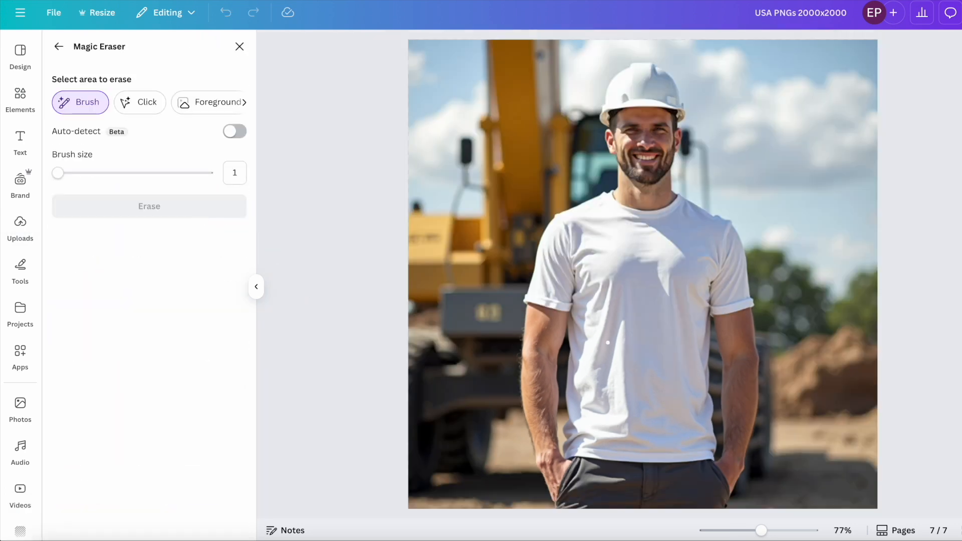
mouse_move(59, 173)
mouse_down()
mouse_move(99, 173)
mouse_move(86, 176)
mouse_up()
mouse_move(602, 280)
mouse_down()
mouse_move(602, 314)
mouse_move(615, 321)
mouse_up()
mouse_move(592, 363)
mouse_down()
mouse_move(592, 375)
mouse_move(593, 341)
mouse_move(595, 401)
mouse_move(600, 363)
mouse_move(621, 380)
mouse_move(622, 420)
mouse_up()
mouse_move(668, 269)
mouse_down()
mouse_move(668, 307)
mouse_move(686, 274)
mouse_move(696, 291)
mouse_move(699, 263)
mouse_up()
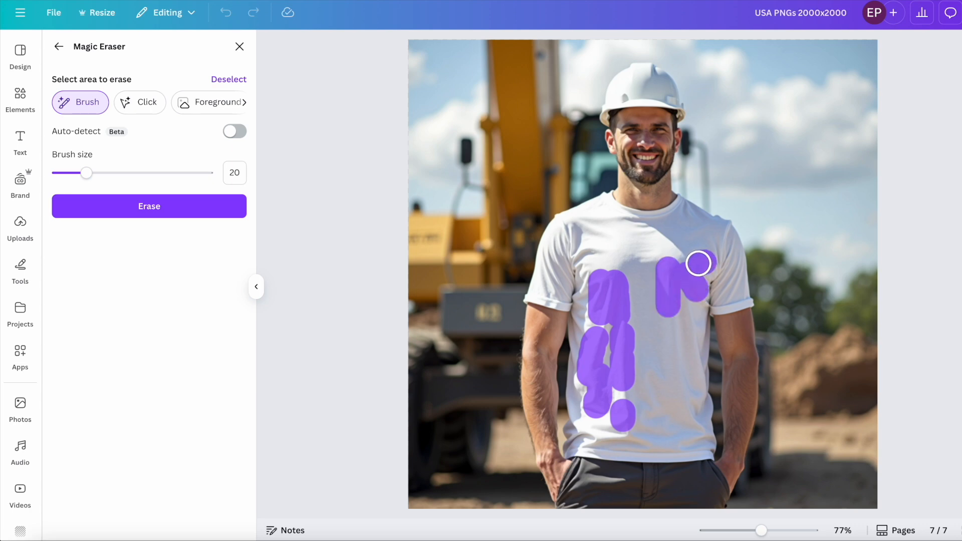
click(644, 258)
mouse_move(669, 302)
mouse_down()
mouse_move(682, 367)
mouse_move(689, 324)
mouse_move(692, 343)
mouse_up()
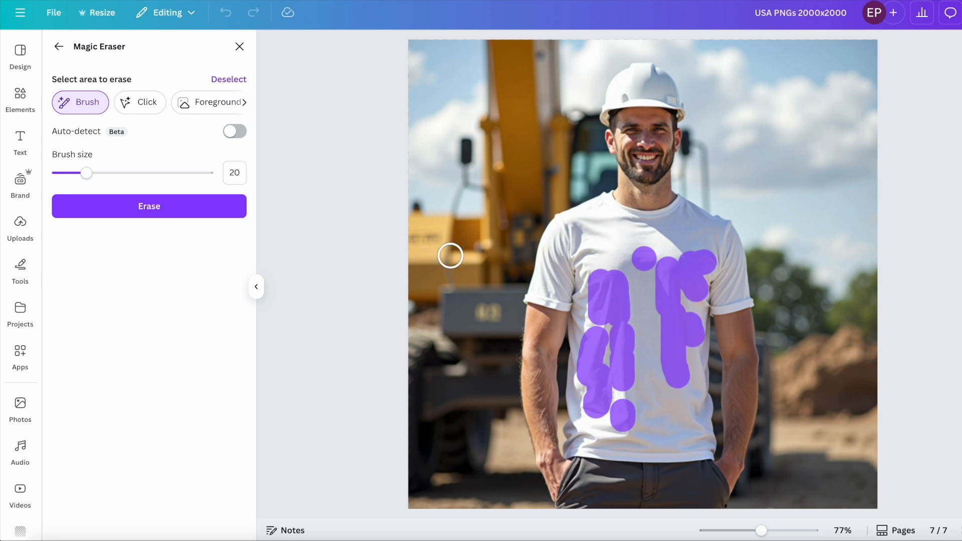
click(218, 211)
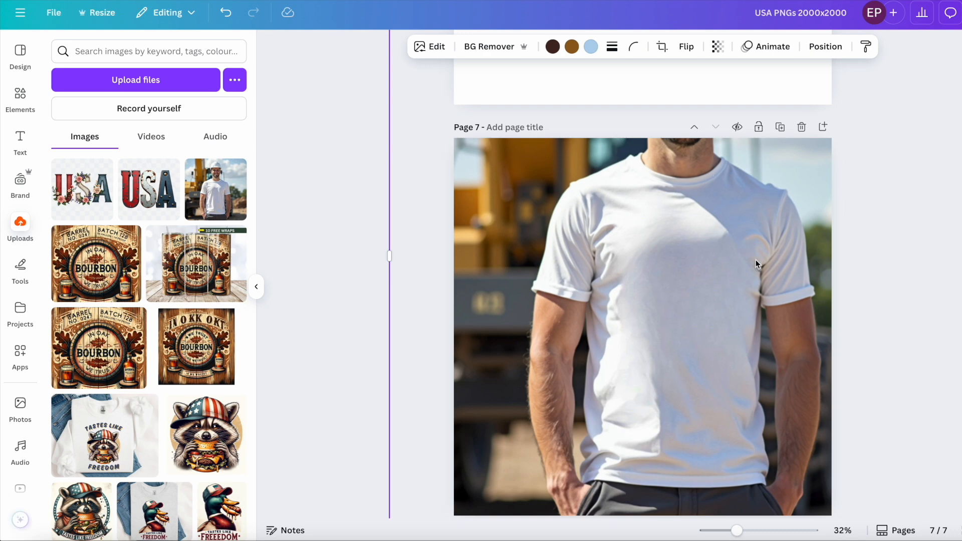
scroll(721, 251, up, 1)
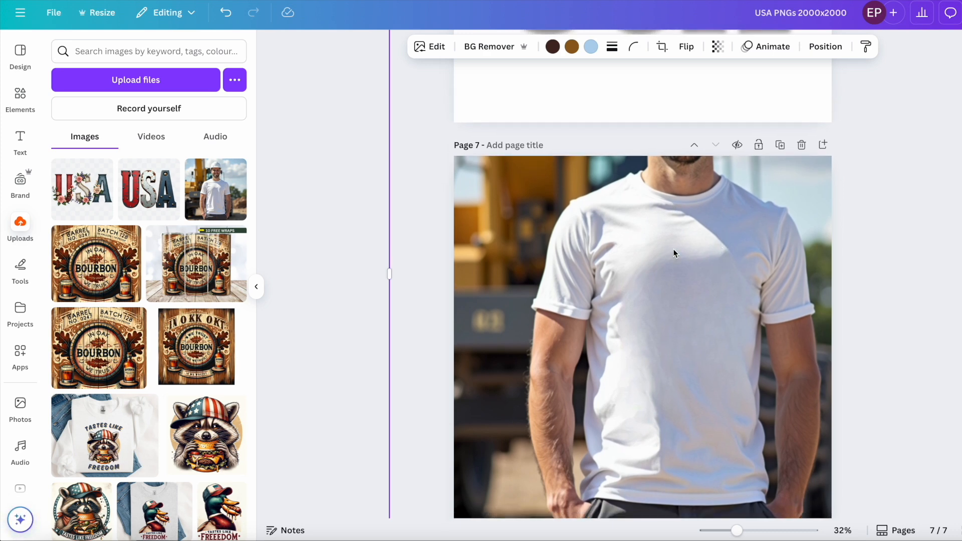
Step: Adjust page 7's model photo to brightness 11, contrast 16, shadows -18 and whites -8
click(430, 46)
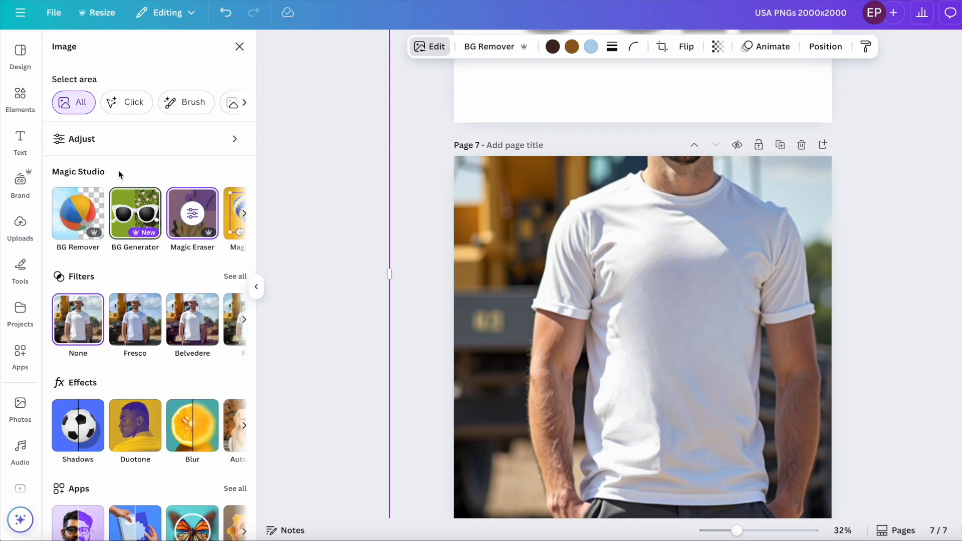
click(83, 139)
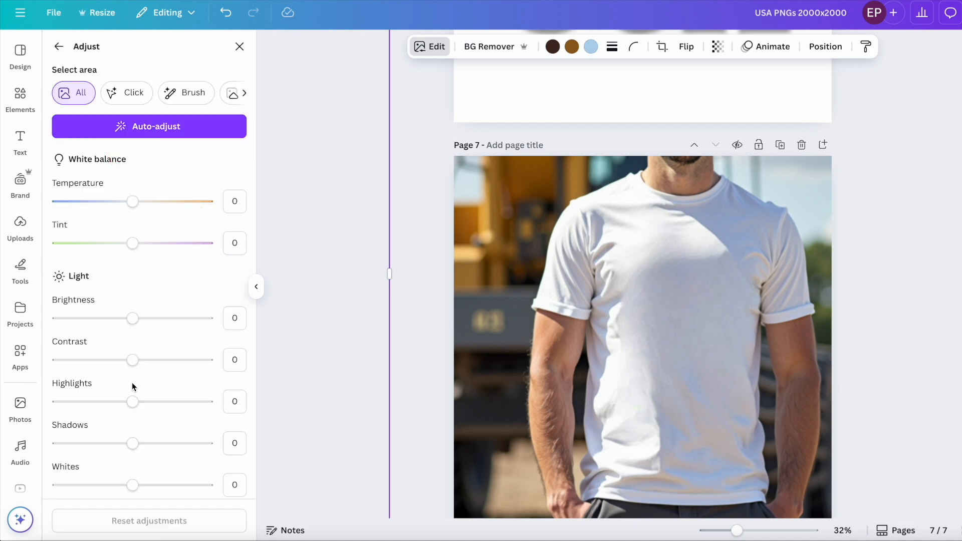
scroll(112, 383, down, 1)
mouse_move(133, 299)
mouse_down()
mouse_move(154, 300)
mouse_move(141, 299)
mouse_up()
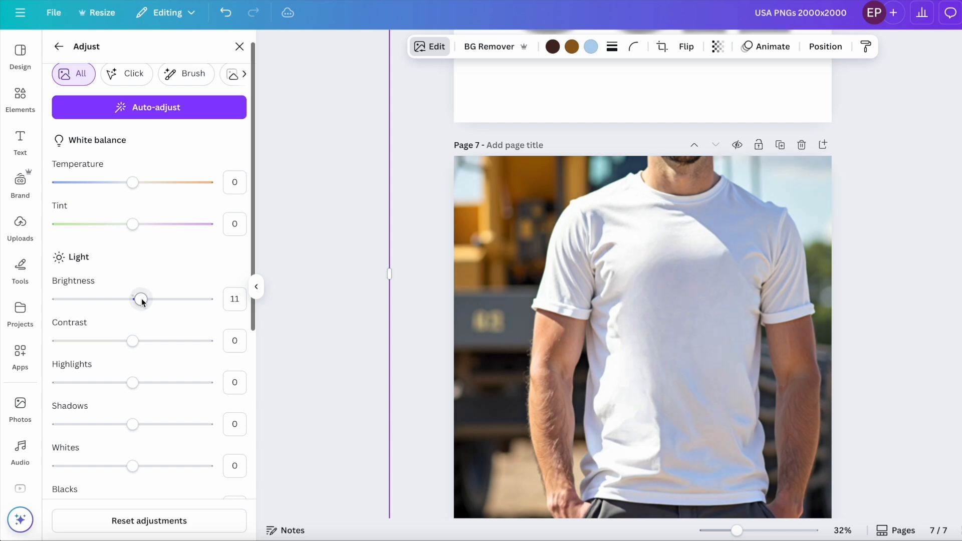
mouse_move(132, 424)
mouse_down()
mouse_move(95, 424)
mouse_move(122, 425)
mouse_up()
mouse_move(132, 466)
mouse_down()
mouse_move(169, 467)
mouse_move(126, 465)
mouse_up()
mouse_move(132, 341)
mouse_down()
mouse_move(143, 338)
mouse_move(120, 338)
mouse_move(146, 344)
mouse_up()
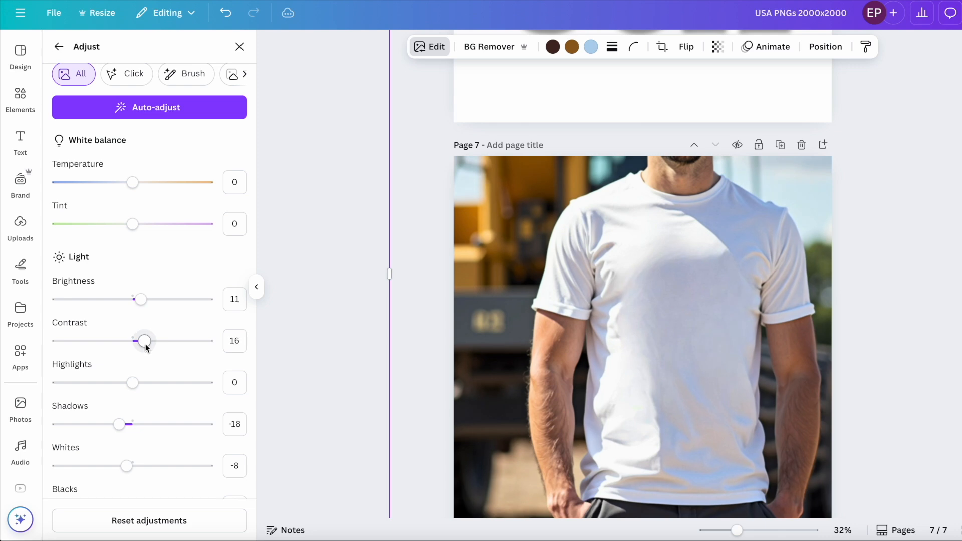
click(425, 272)
Step: Copy the metal USA lettering with its drop shadow from page 5 onto the t-shirt photo on page 7
drag(736, 530, 723, 528)
scroll(726, 430, up, 8)
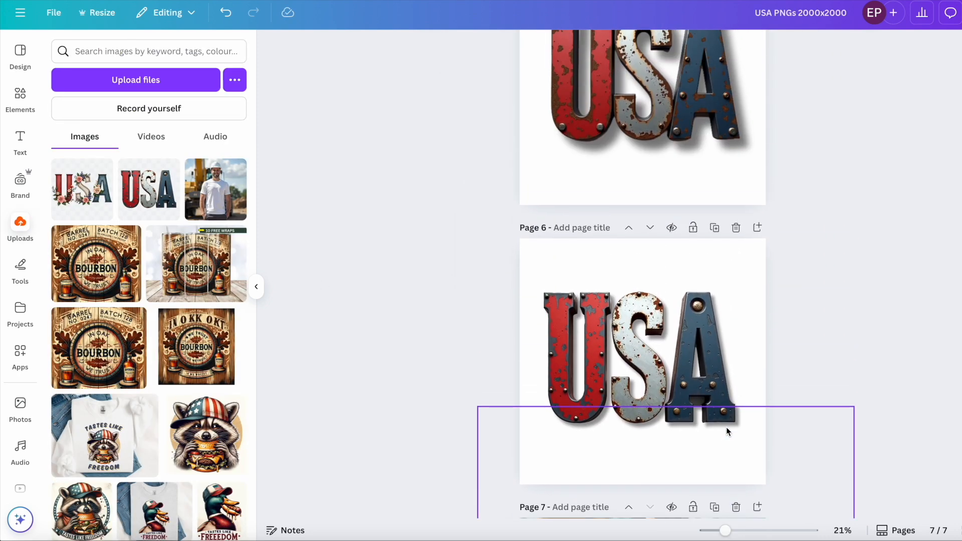
scroll(726, 427, up, 2)
scroll(726, 427, down, 3)
click(672, 182)
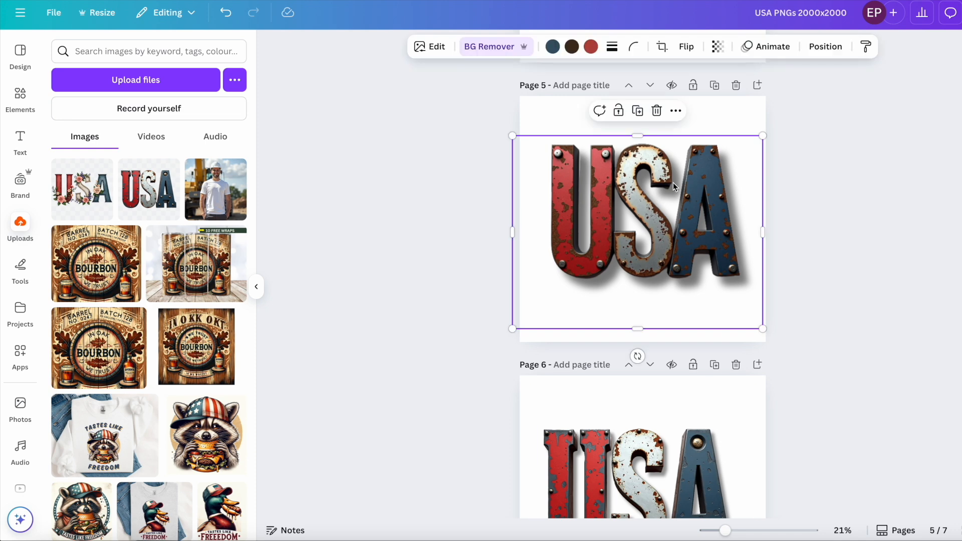
scroll(672, 182, down, 8)
click(665, 306)
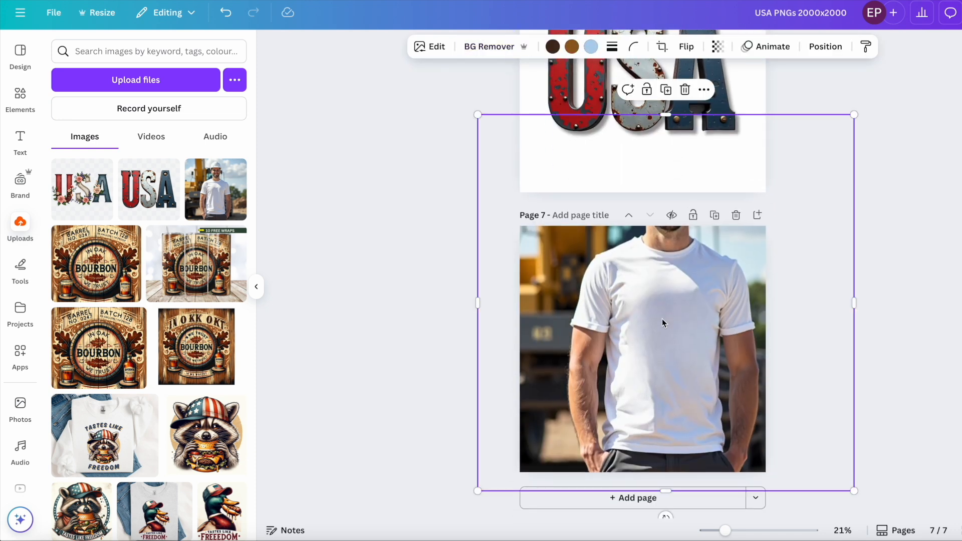
key(ctrl+v)
Step: Shrink the pasted metal lettering to about half the page width and place it on the t-shirt's chest
drag(515, 266, 651, 366)
drag(725, 530, 744, 530)
scroll(711, 354, down, 3)
drag(719, 379, 674, 228)
drag(780, 220, 722, 262)
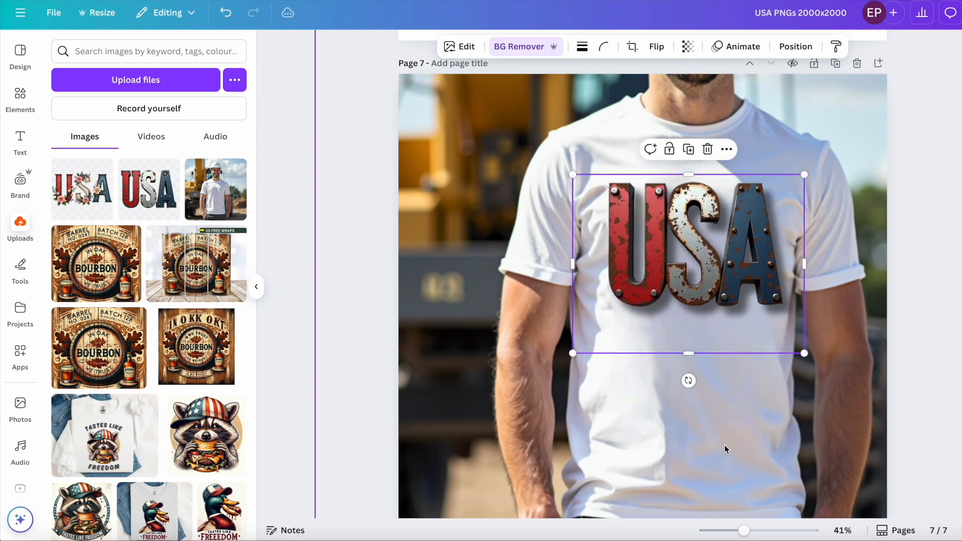
Step: Reduce the metal lettering further, centre it on the upper chest and check the whole mockup
click(724, 445)
click(774, 292)
drag(804, 175, 756, 221)
drag(709, 276, 727, 238)
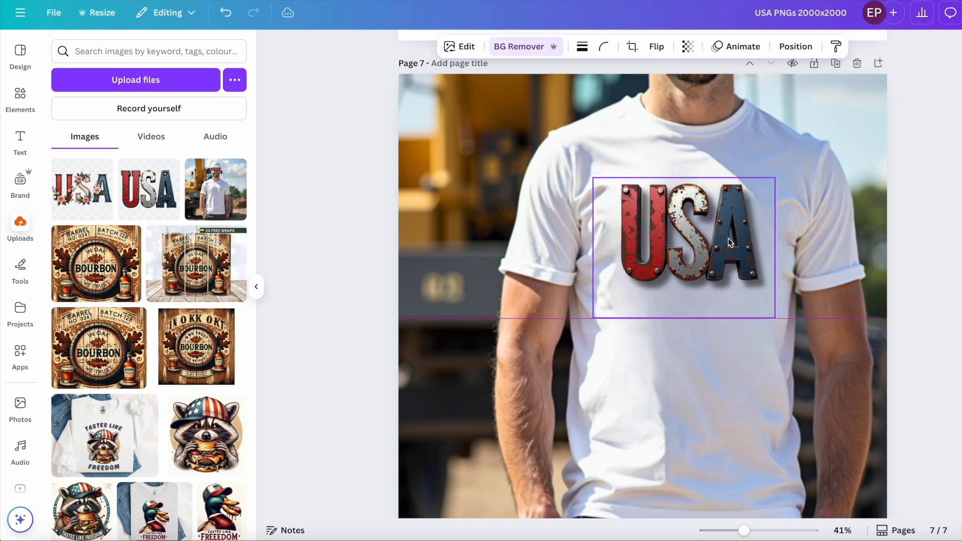
drag(775, 318, 783, 327)
click(784, 374)
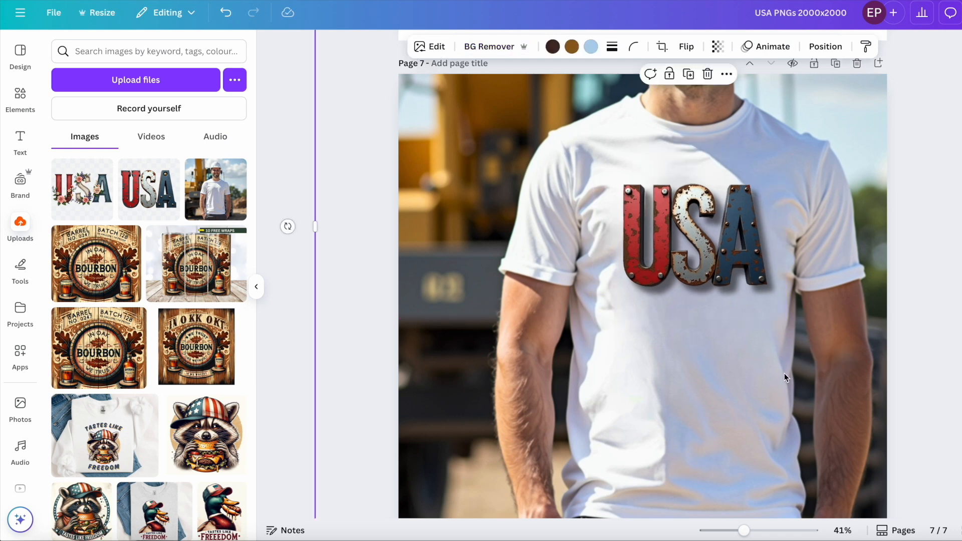
drag(745, 532, 735, 532)
click(915, 293)
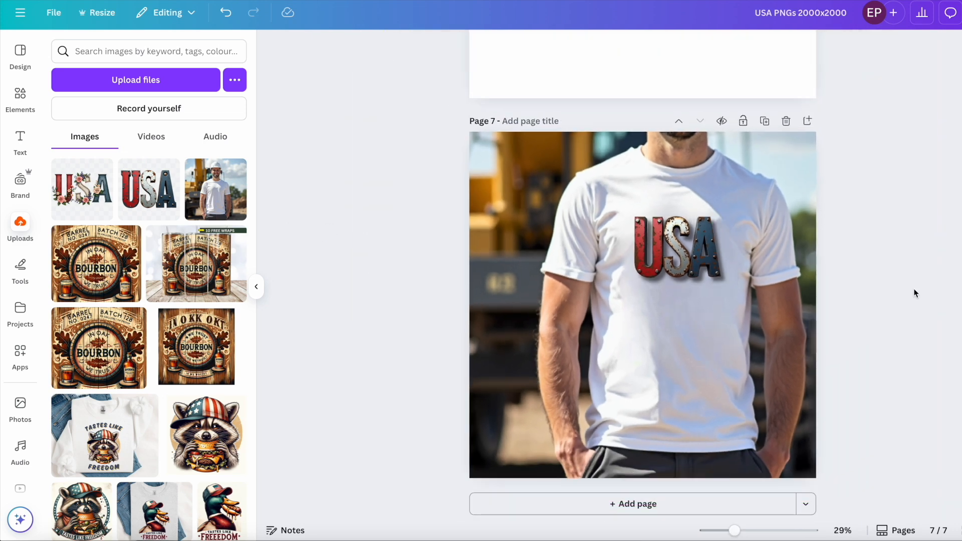
scroll(914, 293, up, 1)
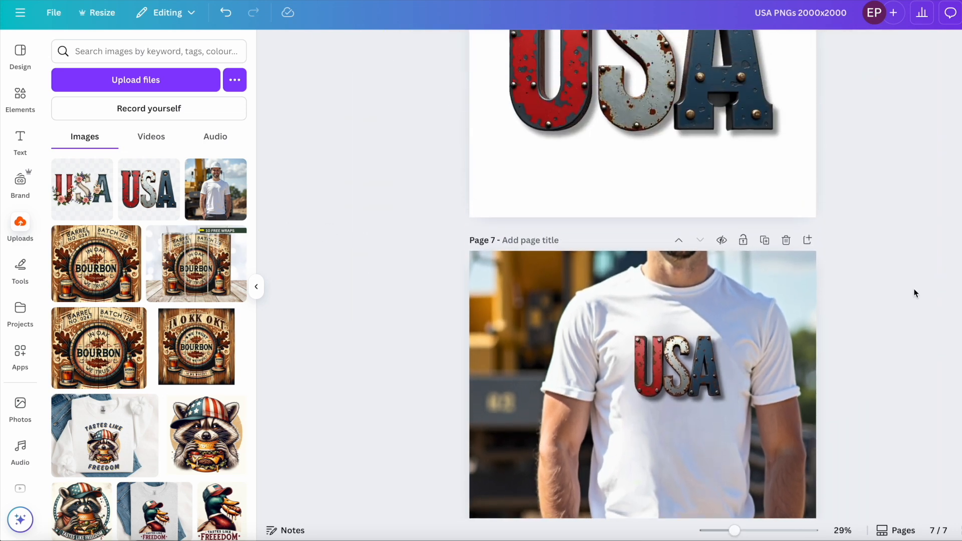
scroll(926, 318, down, 1)
scroll(926, 318, down, 3)
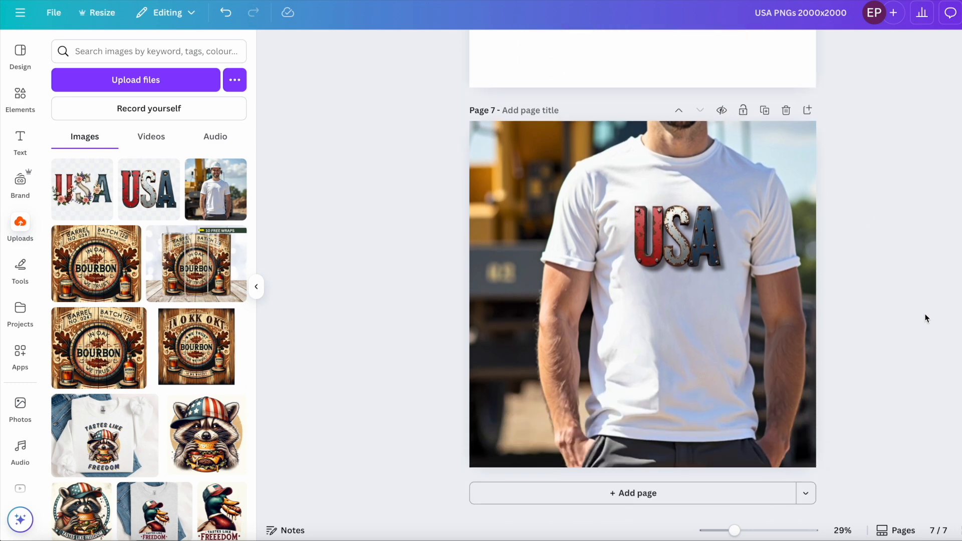
Step: Add page 8 and search the photo library for "woman in white tshirt"
click(696, 498)
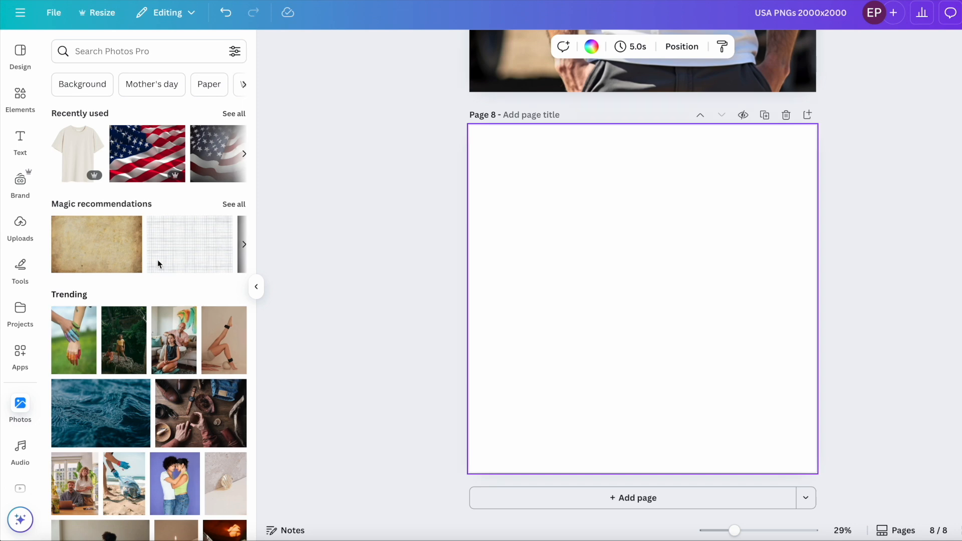
click(100, 50)
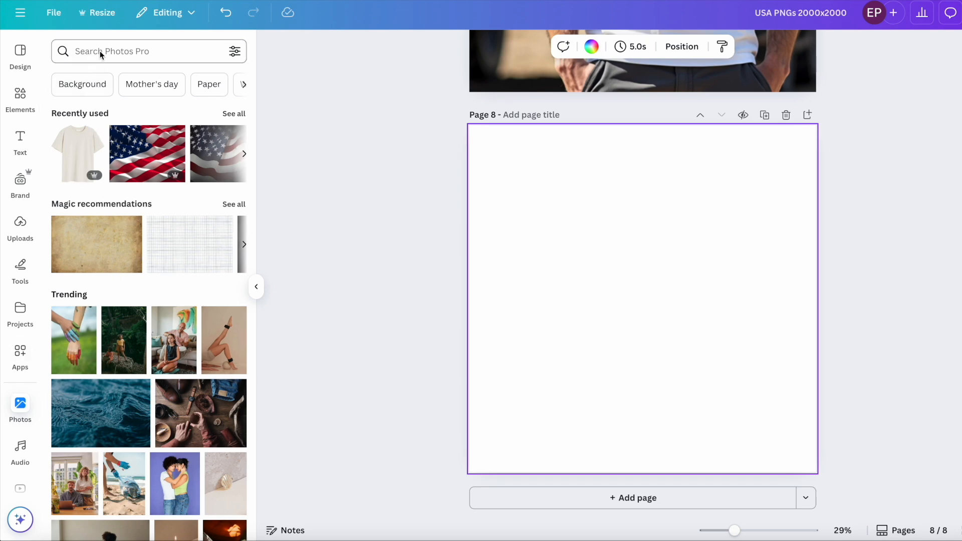
text(woman )
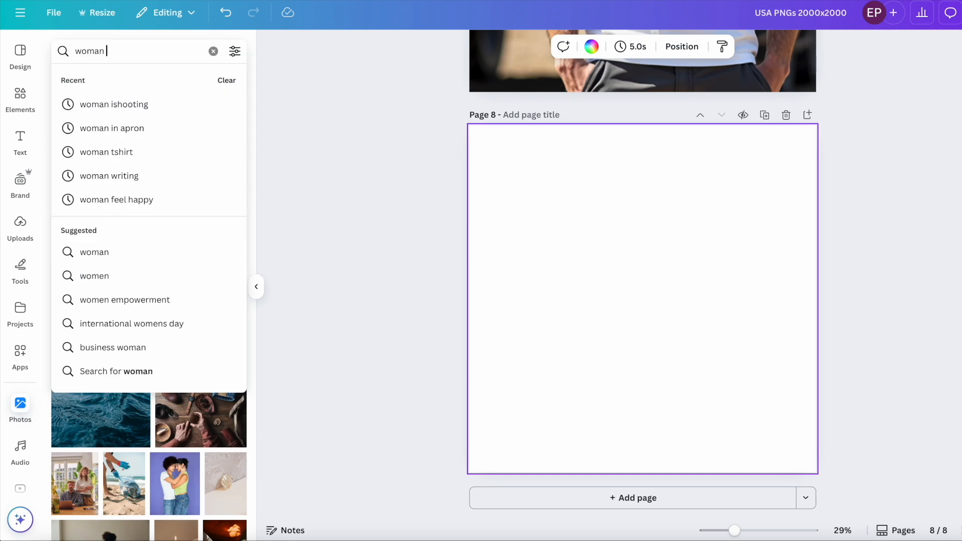
text(in white)
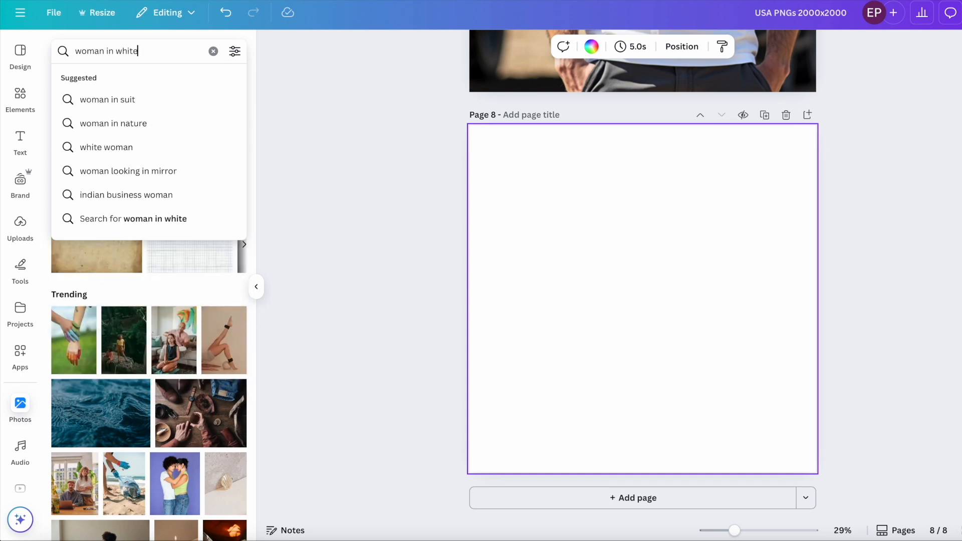
text( tshirt)
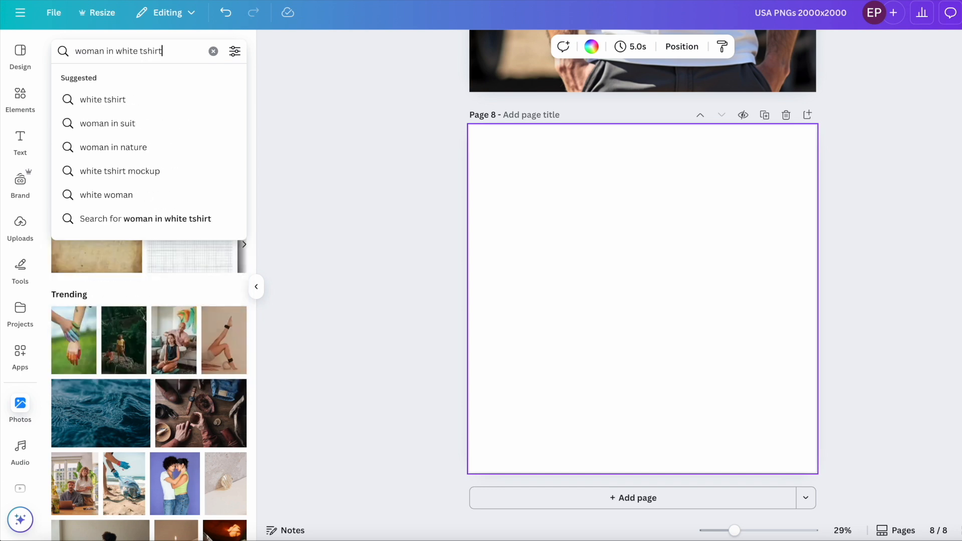
key(Return)
Step: Fill page 8 with the photo of the long-haired woman in a plain white t-shirt with raised arms
scroll(161, 232, down, 8)
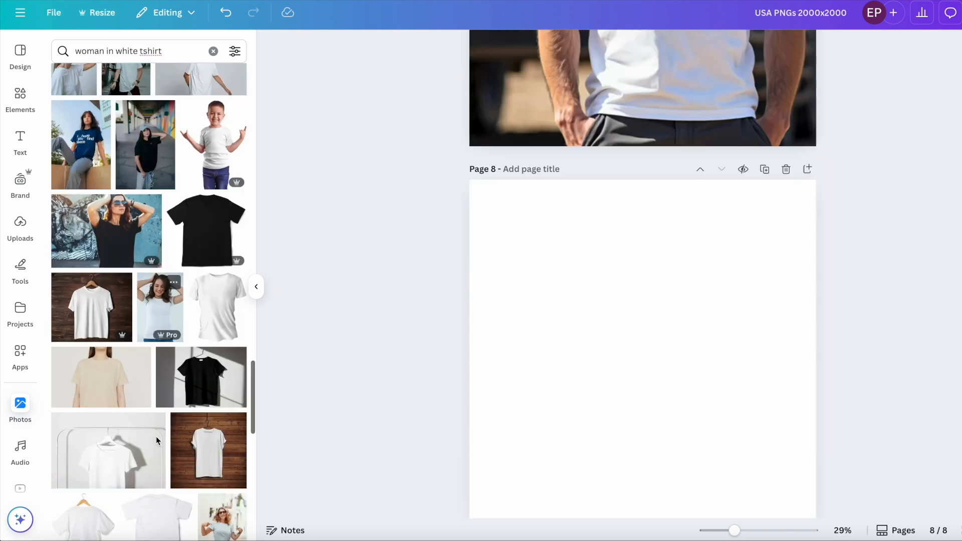
drag(165, 311, 501, 310)
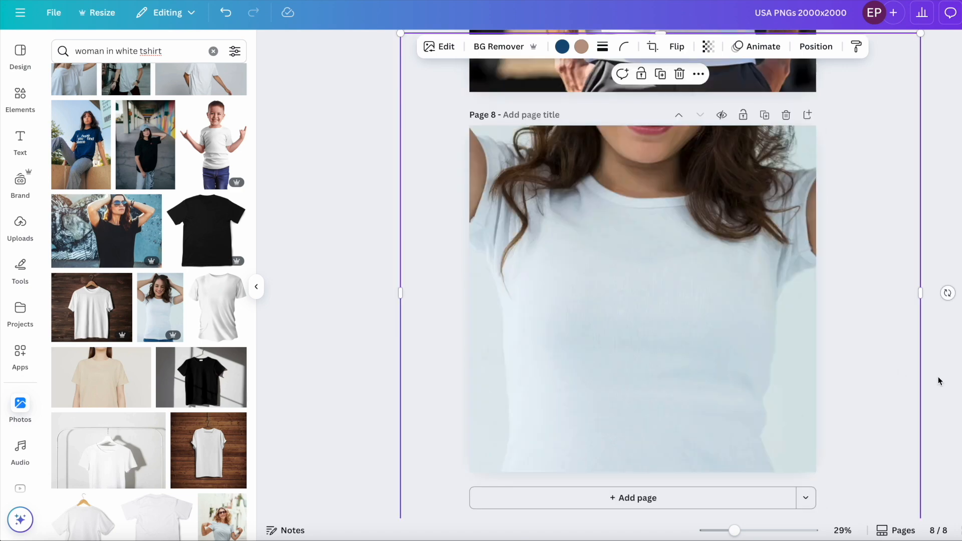
click(937, 379)
Step: Copy the floral USA lettering from page 2 onto the woman's photo on page 8
scroll(736, 319, up, 13)
scroll(736, 317, up, 20)
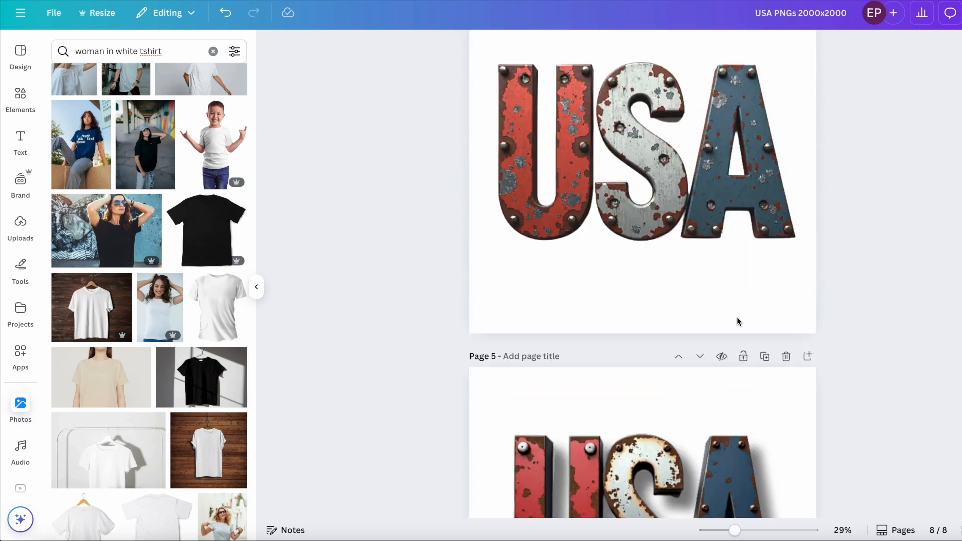
click(660, 342)
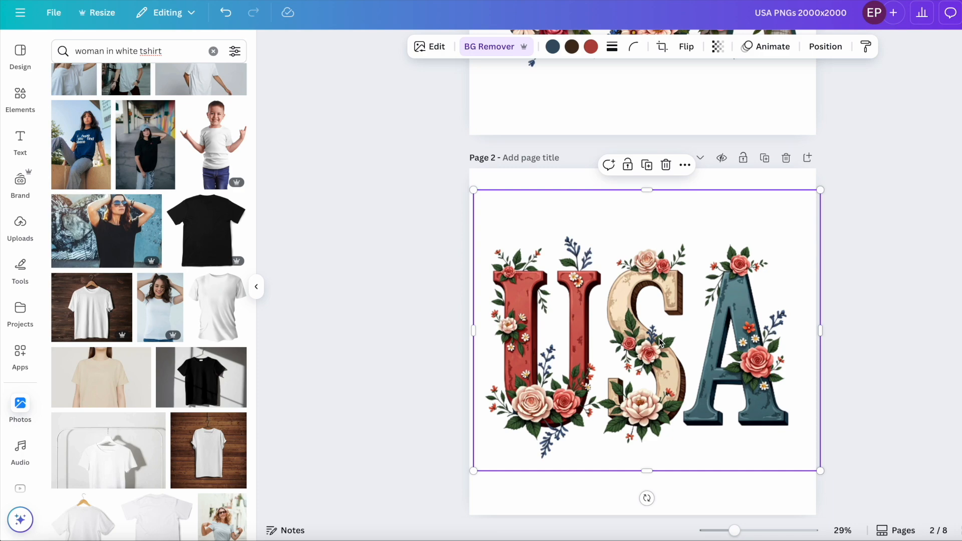
scroll(659, 340, down, 20)
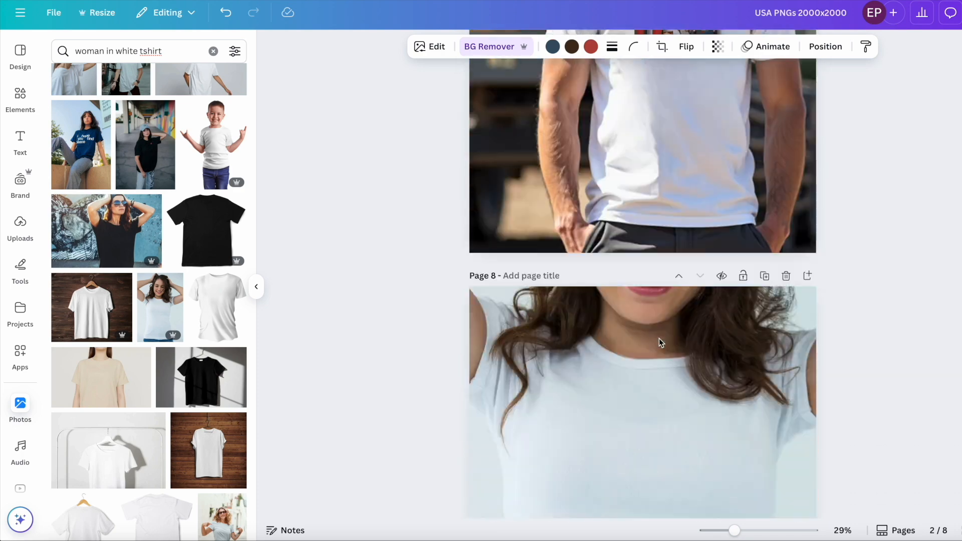
scroll(659, 338, down, 3)
key(ctrl+v)
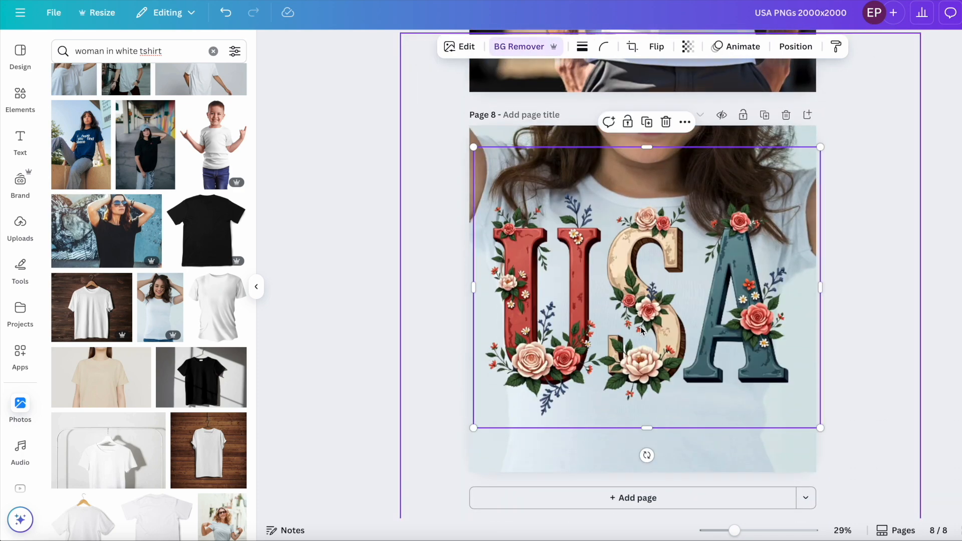
Step: Shrink the floral lettering to about half the page width and centre it on the woman's t-shirt
drag(473, 149, 625, 270)
drag(719, 368, 633, 315)
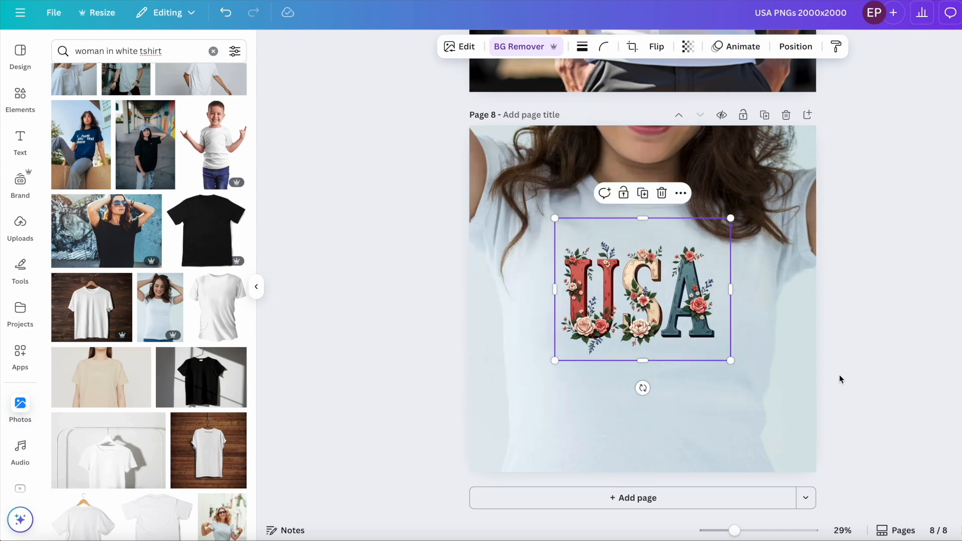
click(850, 386)
Step: Brighten page 8's photo slightly with the light adjustments so the t-shirt looks whiter
click(790, 318)
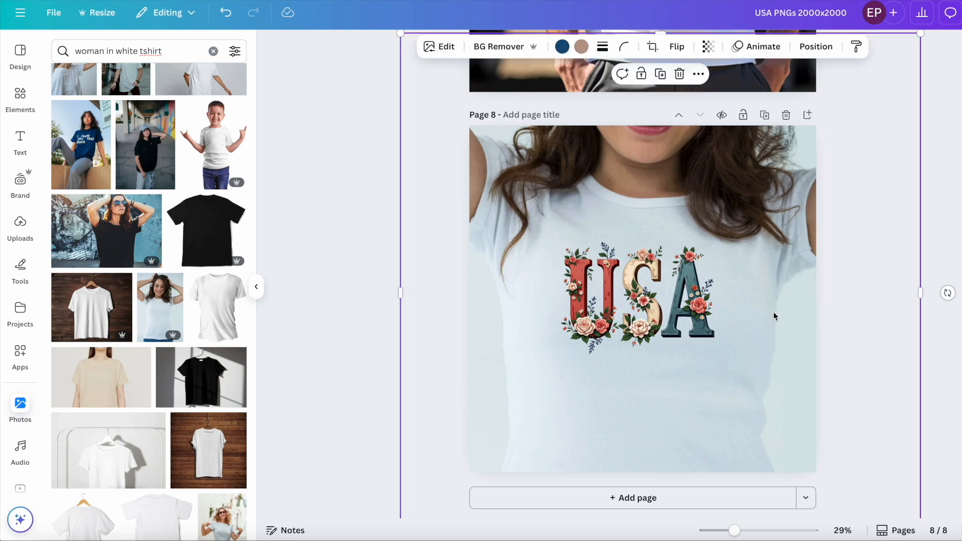
click(445, 47)
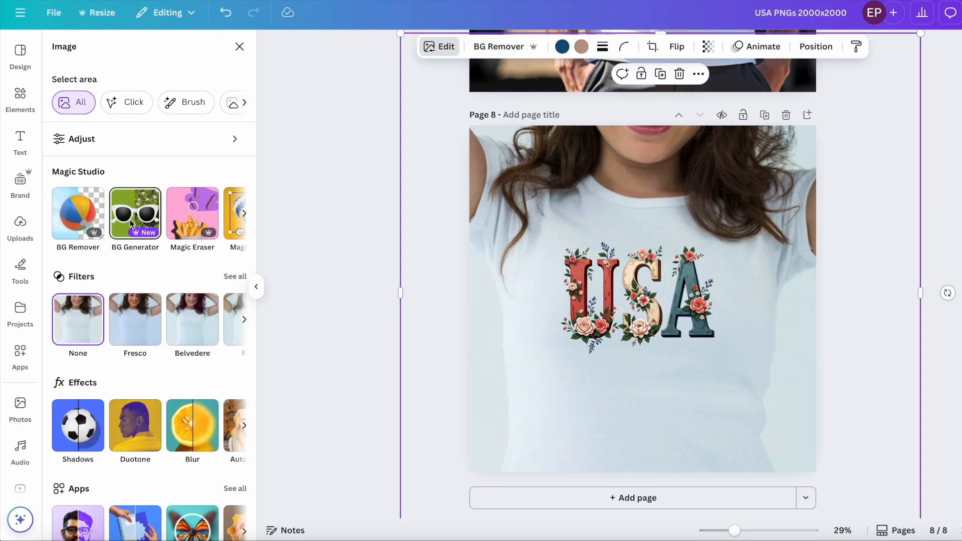
click(92, 146)
scroll(163, 375, down, 3)
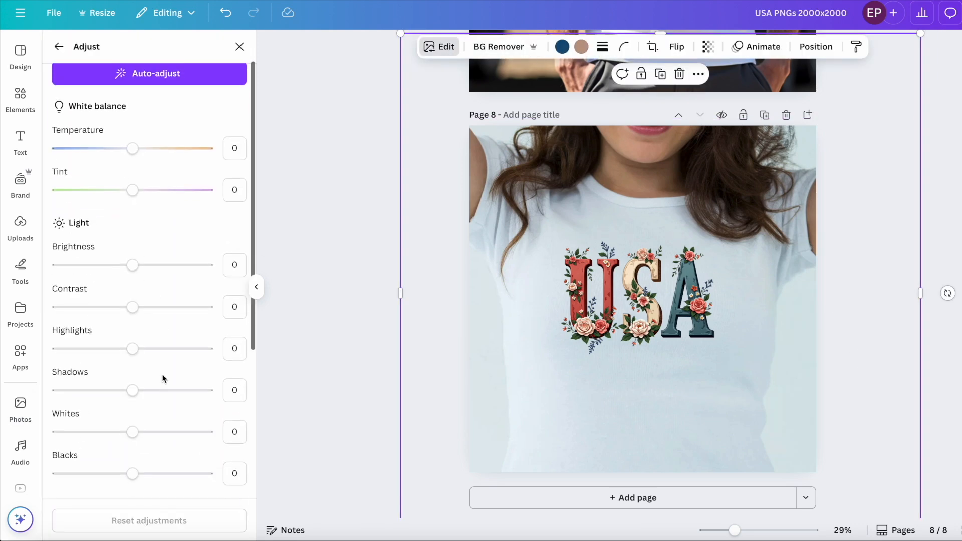
drag(138, 403, 144, 404)
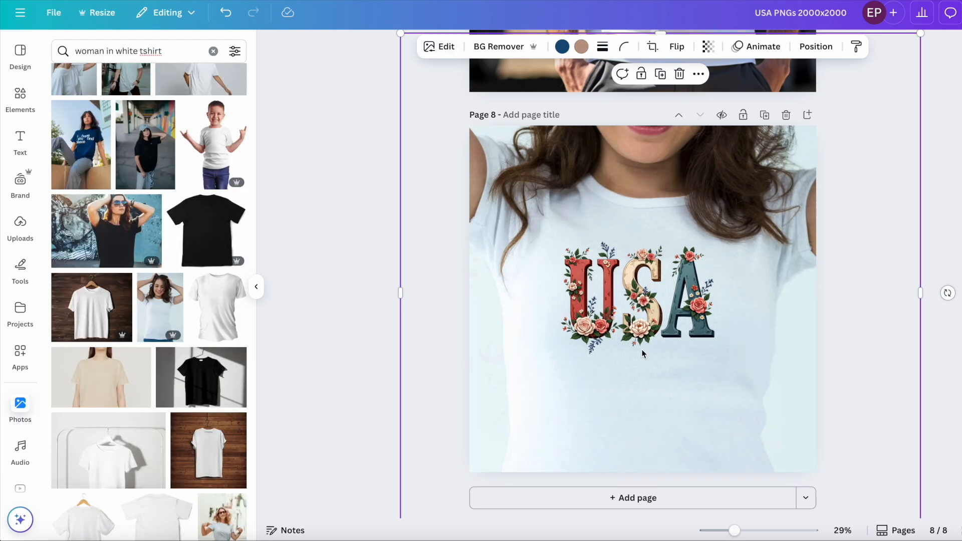
Step: Browse the white t-shirt photo results for further mockup models
scroll(194, 368, up, 2)
scroll(192, 367, up, 1)
scroll(192, 368, down, 6)
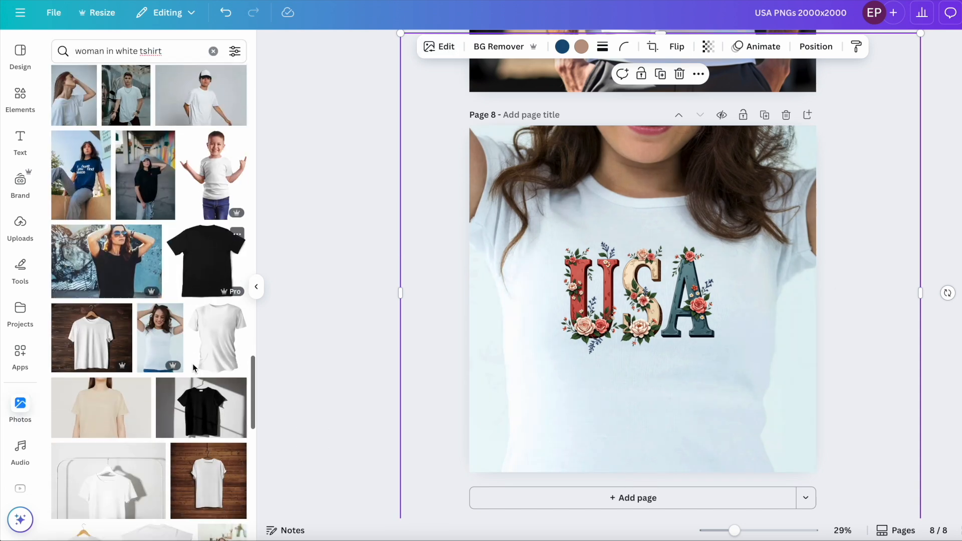
scroll(194, 368, down, 2)
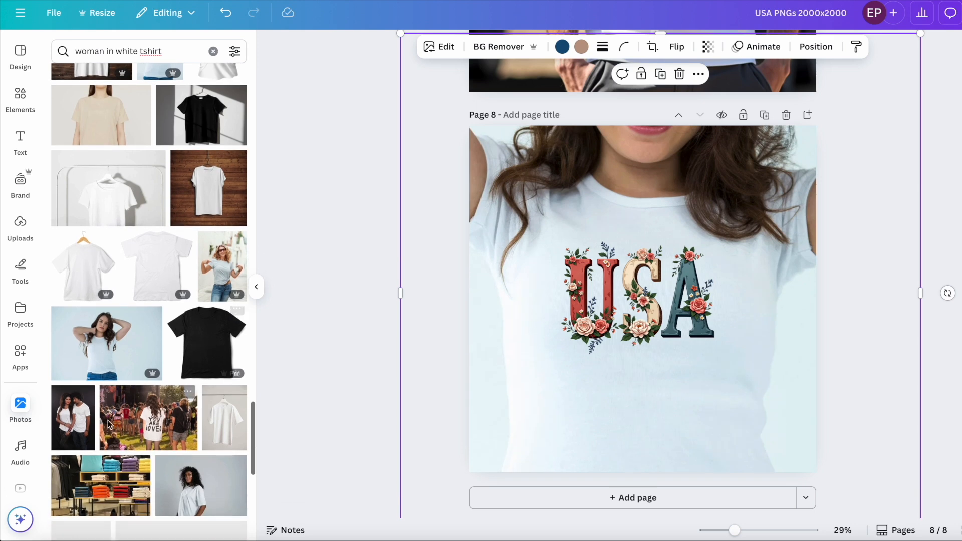
scroll(191, 416, down, 5)
scroll(190, 418, down, 1)
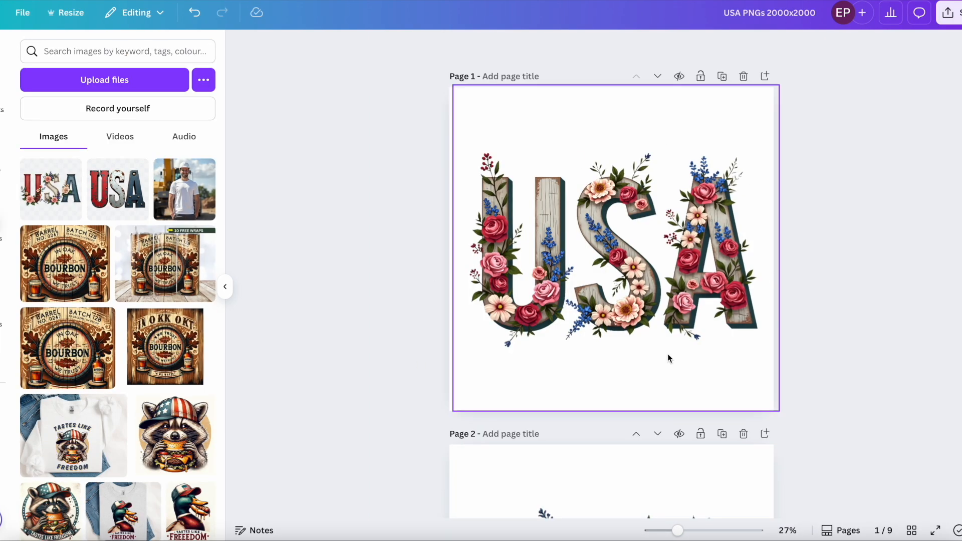
Step: Download pages 1–6 as PNG files at 2,000 × 2,000 px with a transparent background
scroll(687, 381, down, 5)
scroll(687, 380, down, 8)
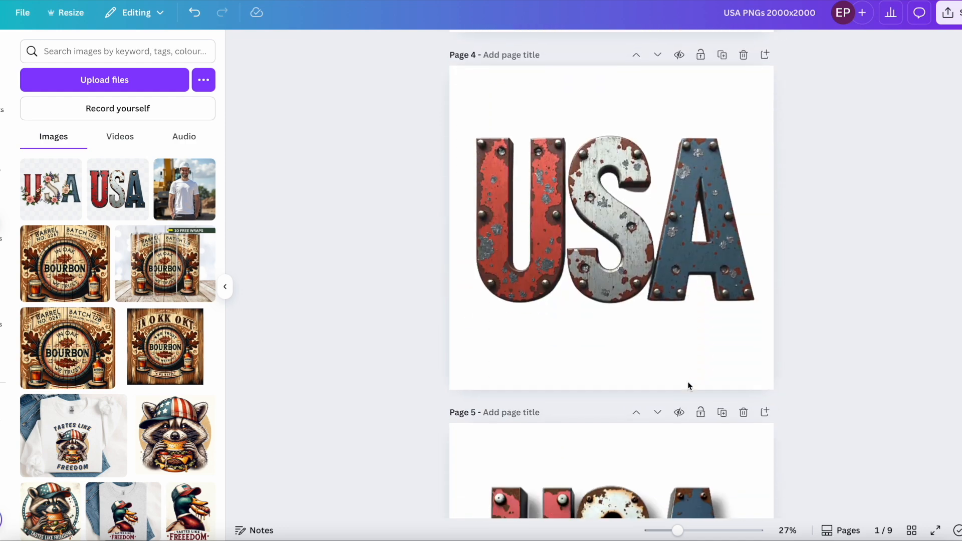
scroll(688, 381, up, 10)
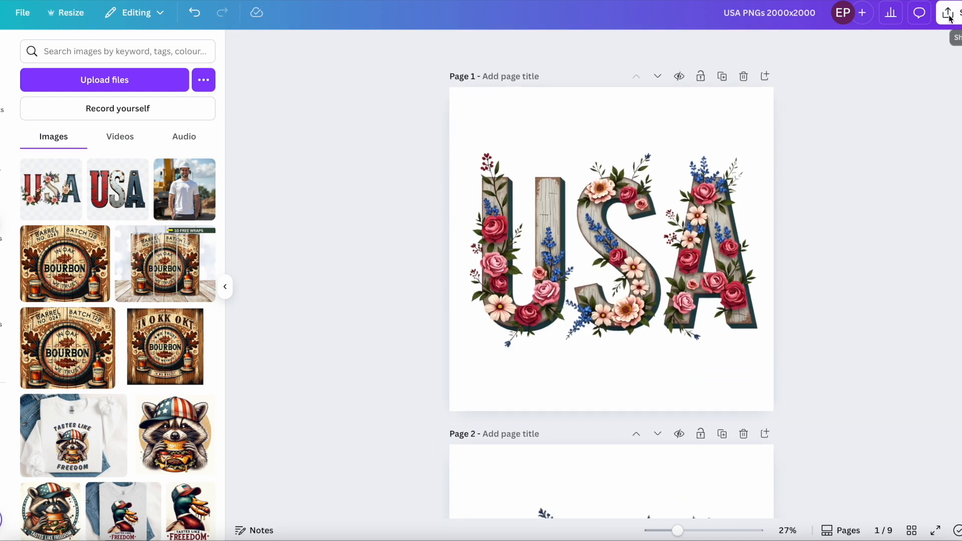
click(947, 12)
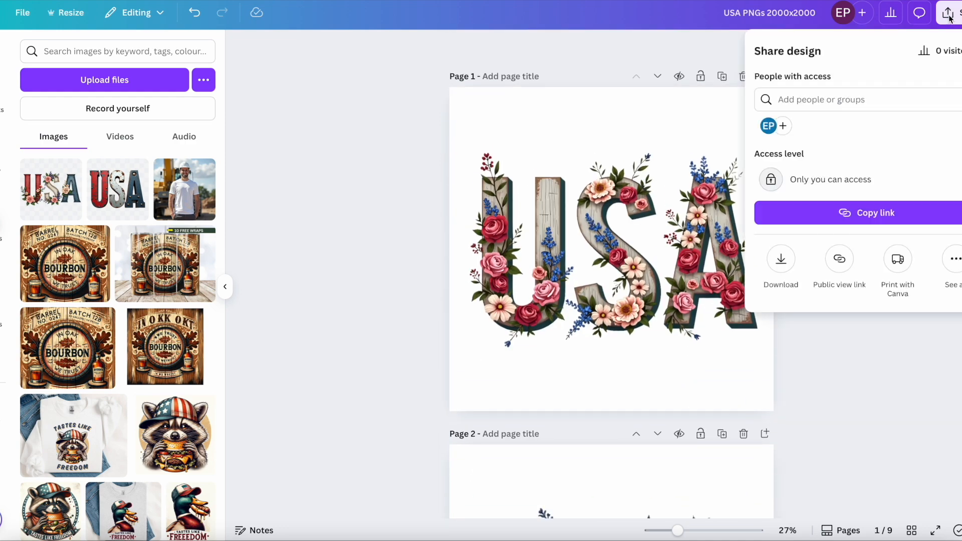
click(781, 259)
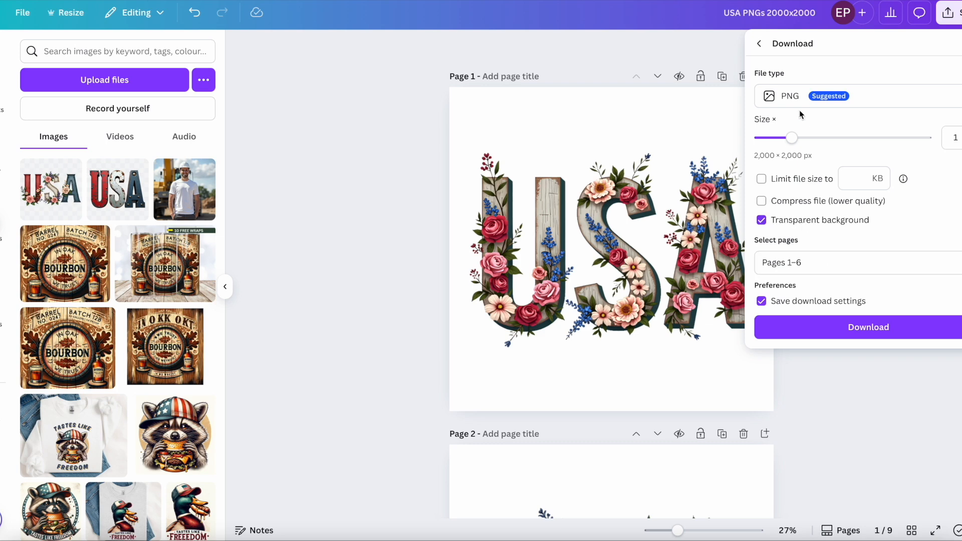
click(852, 329)
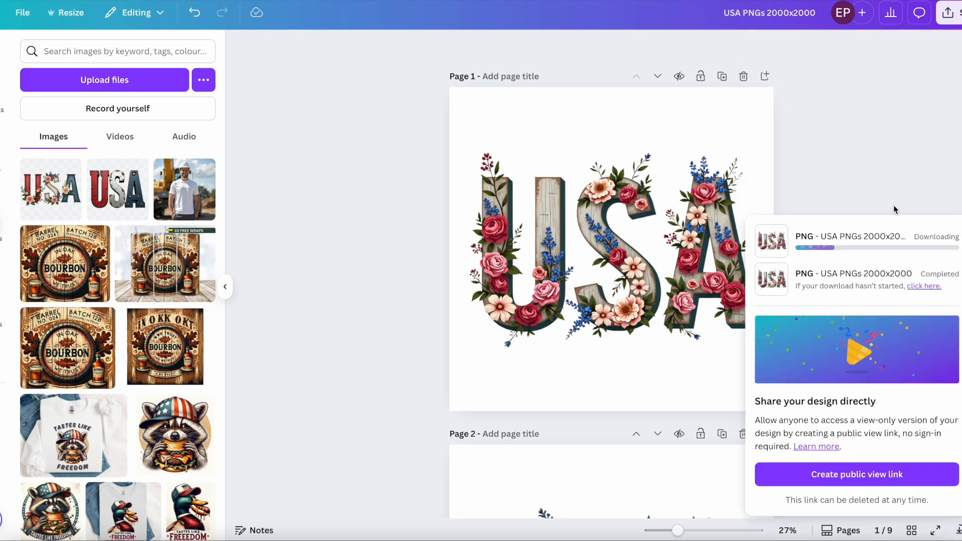
click(893, 197)
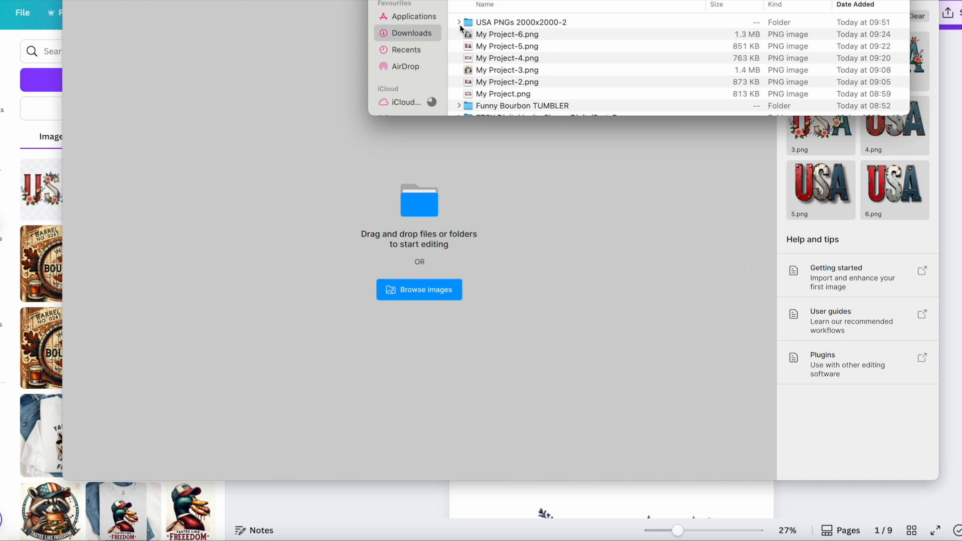
Step: Switch to the Topaz upscaler and load 1.png through 6.png from the USA PNGs 2000x2000-2 folder in Downloads
click(459, 22)
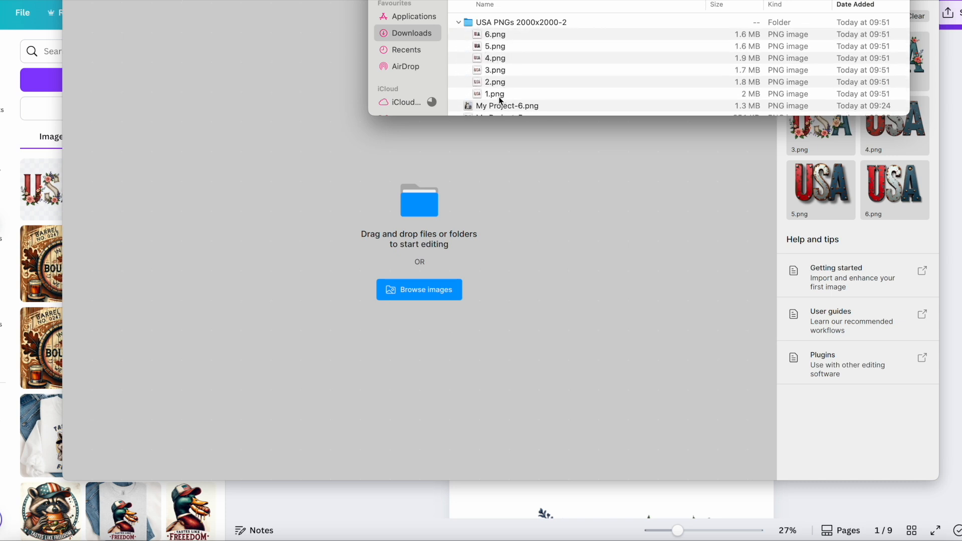
click(498, 94)
shift+click(492, 34)
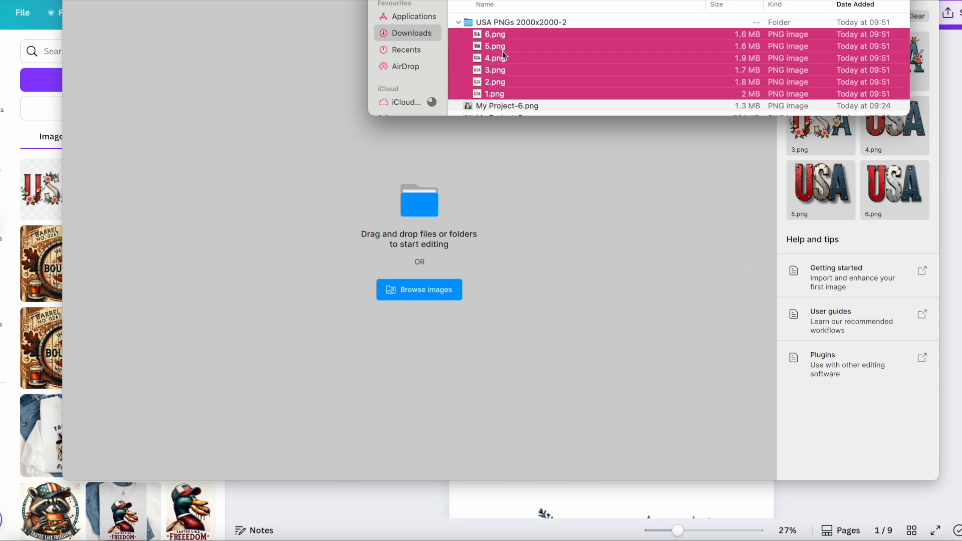
drag(506, 56, 323, 269)
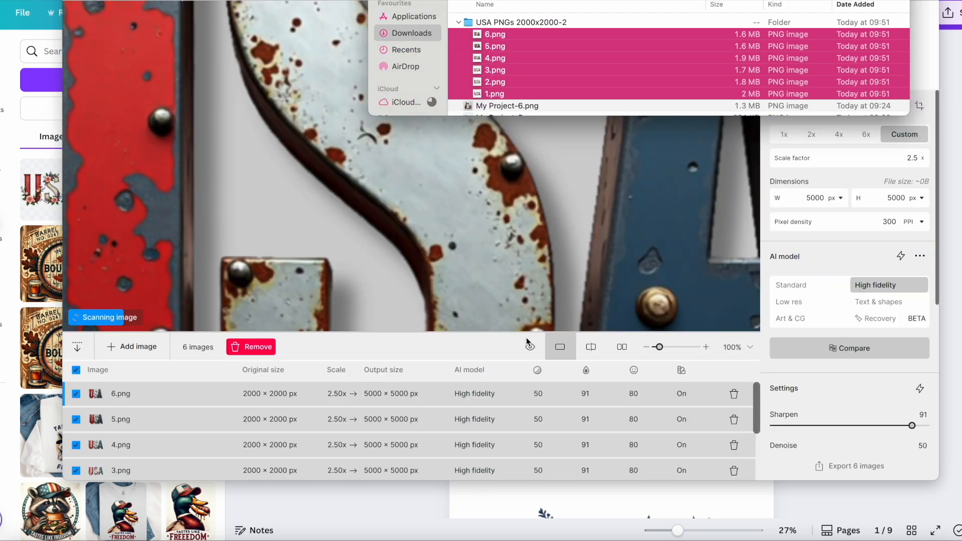
Step: Preview the upscaled lettering at 50% and export all six images at 5000 × 5000 px to Downloads, preserving the input format and color space
click(827, 222)
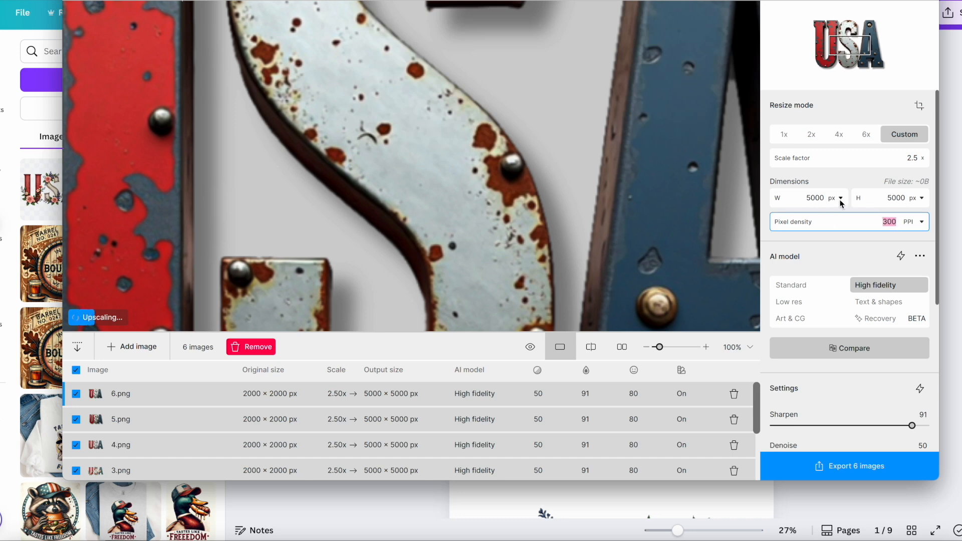
click(855, 221)
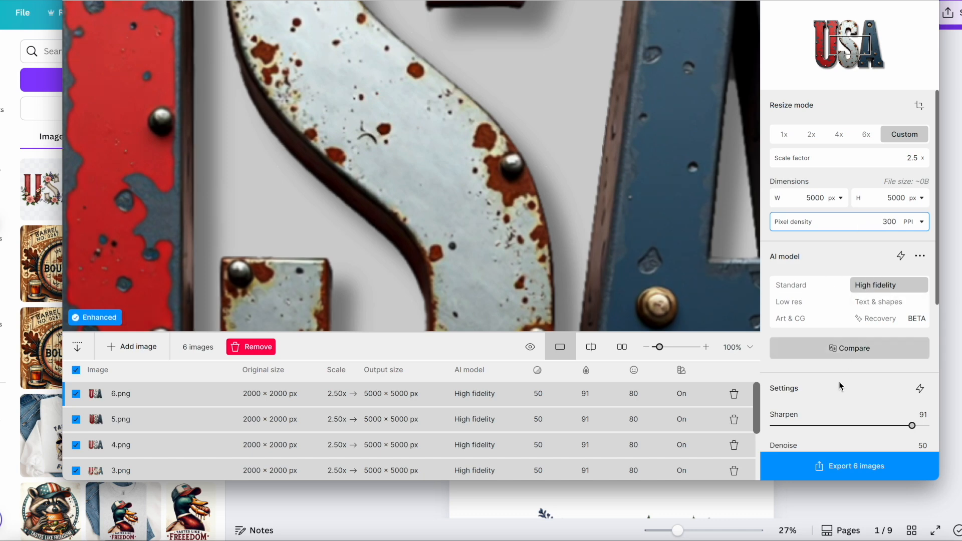
click(739, 347)
click(724, 395)
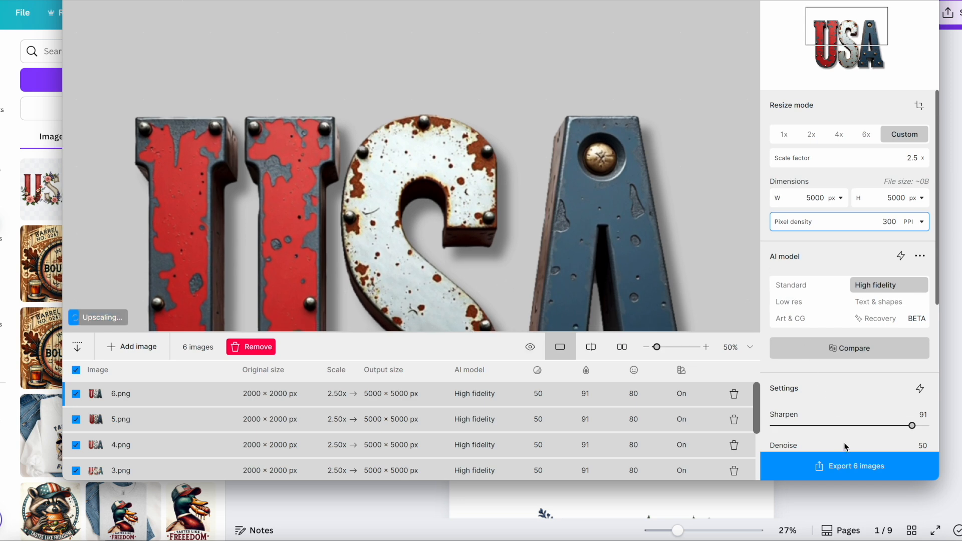
click(852, 466)
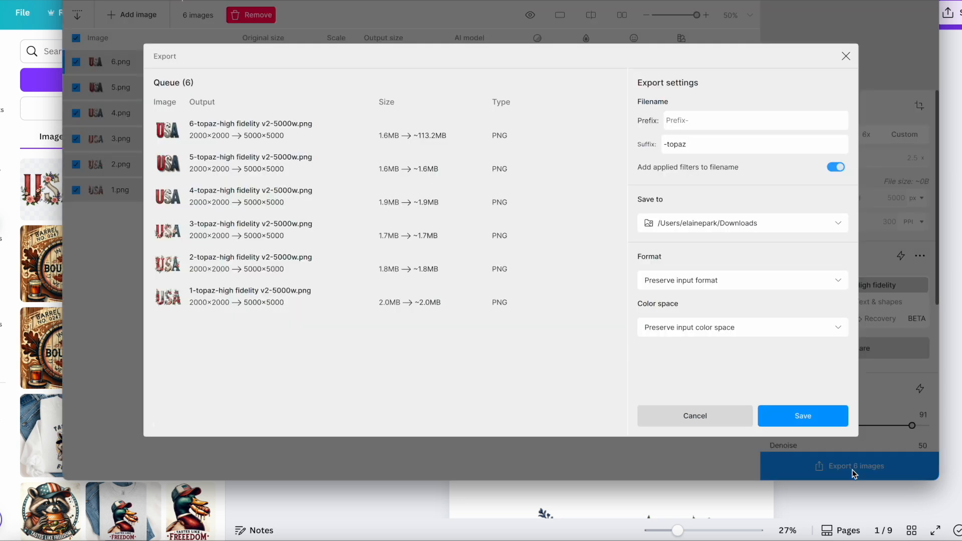
click(810, 415)
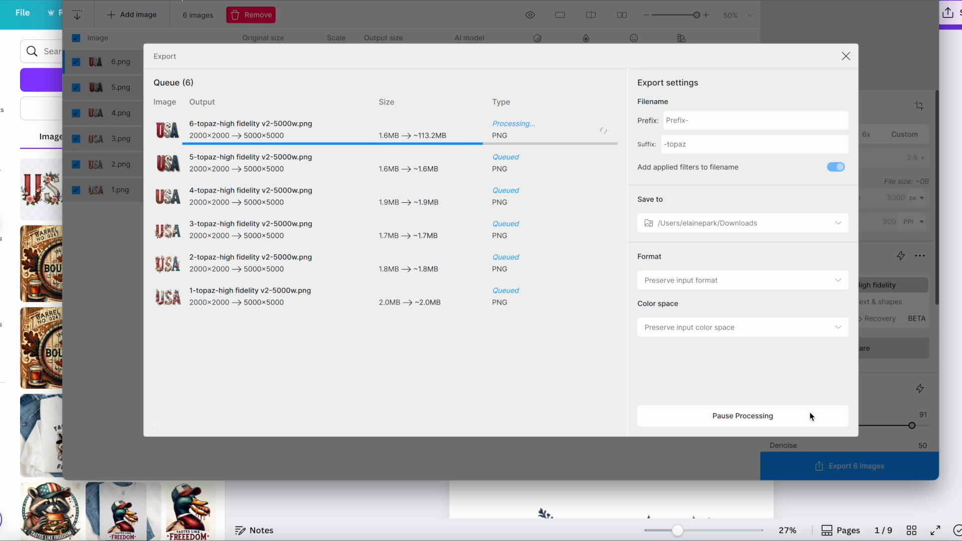
key(super+shift+5)
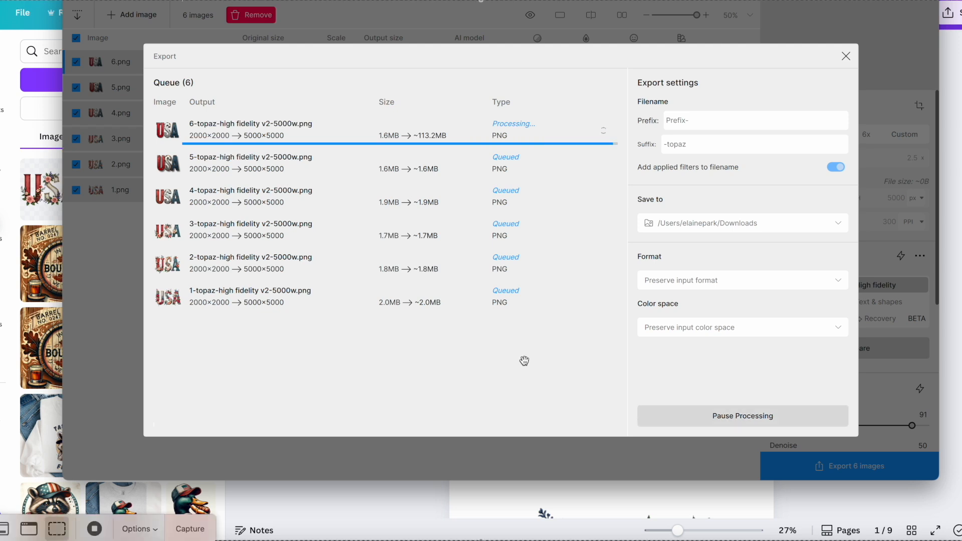